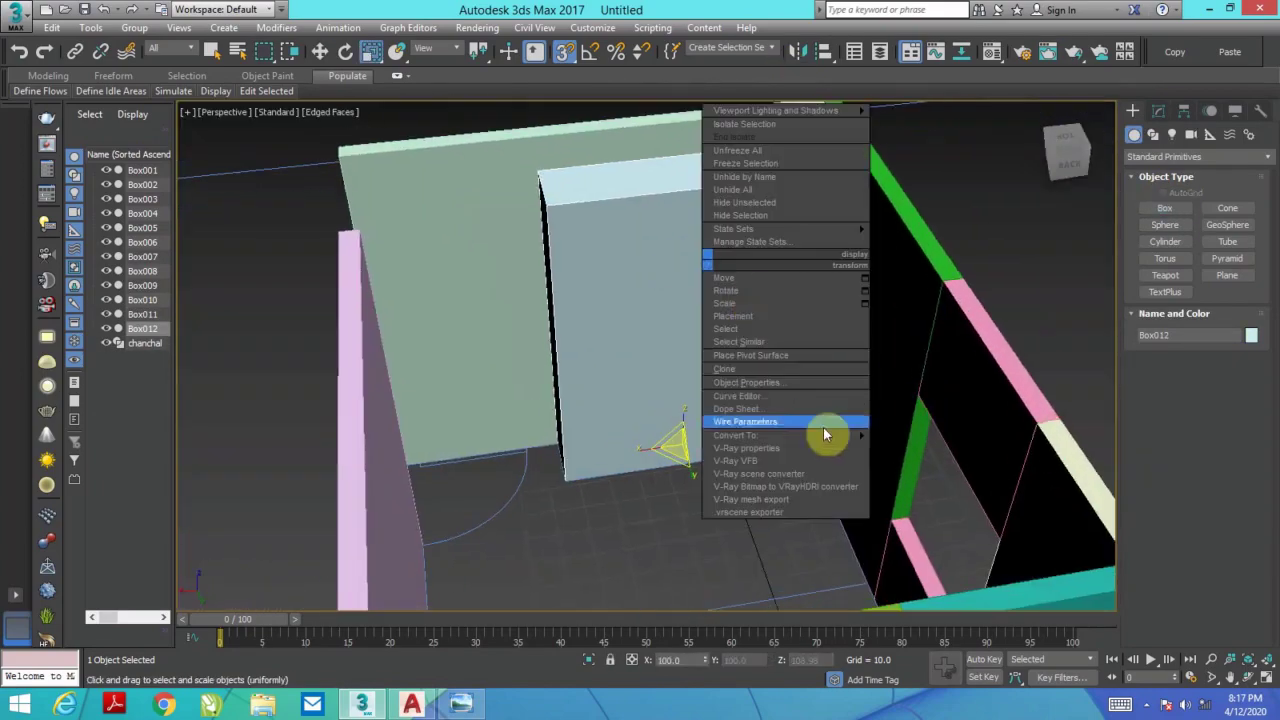
Step: Connect the wardrobe front's edges to divide it into four columns and two rows
right_click(843, 400)
drag(470, 335, 912, 372)
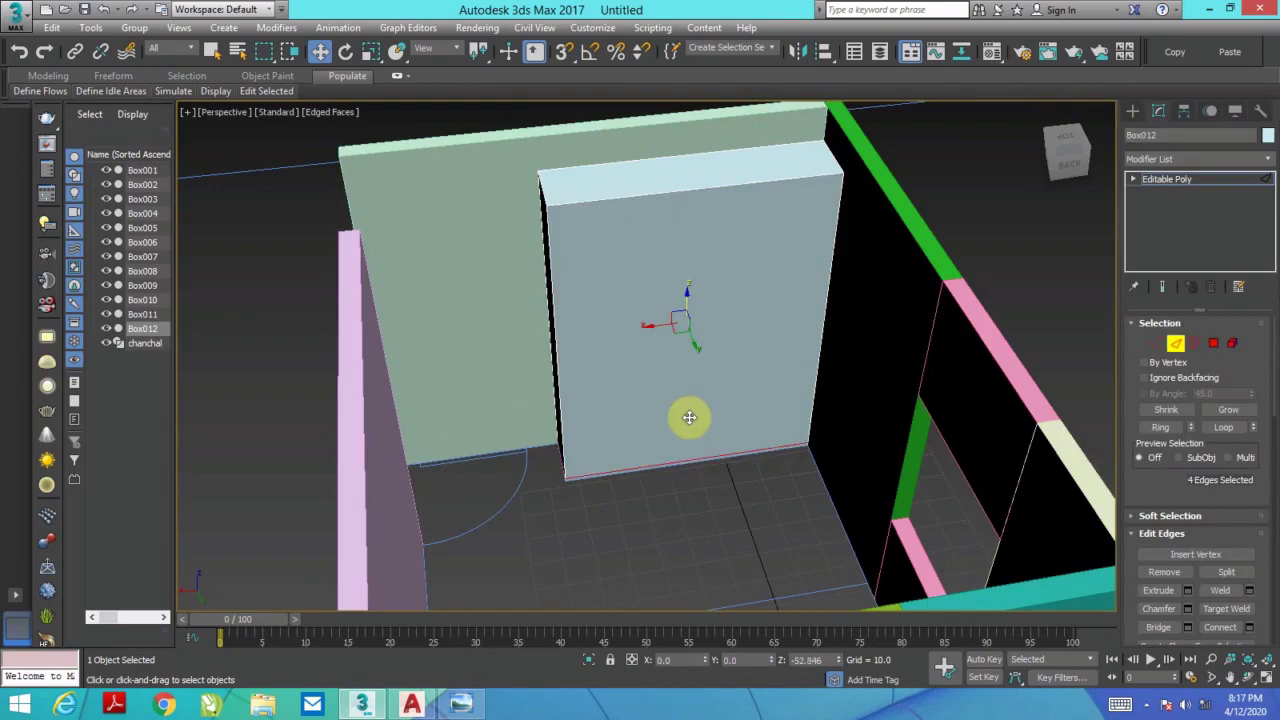
click(654, 434)
Step: Inset and extrude the eight front polygons to form recessed door panels
alt+middle_drag(646, 449, 530, 284)
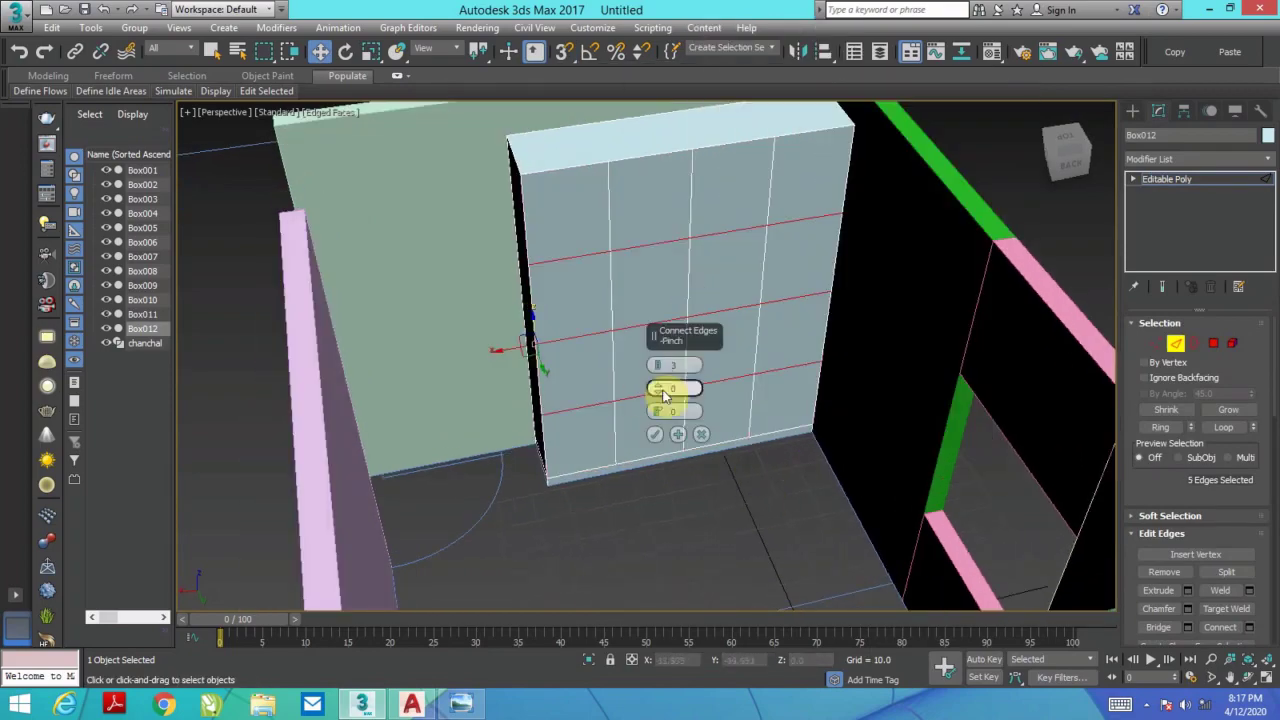
right_click(606, 337)
click(657, 400)
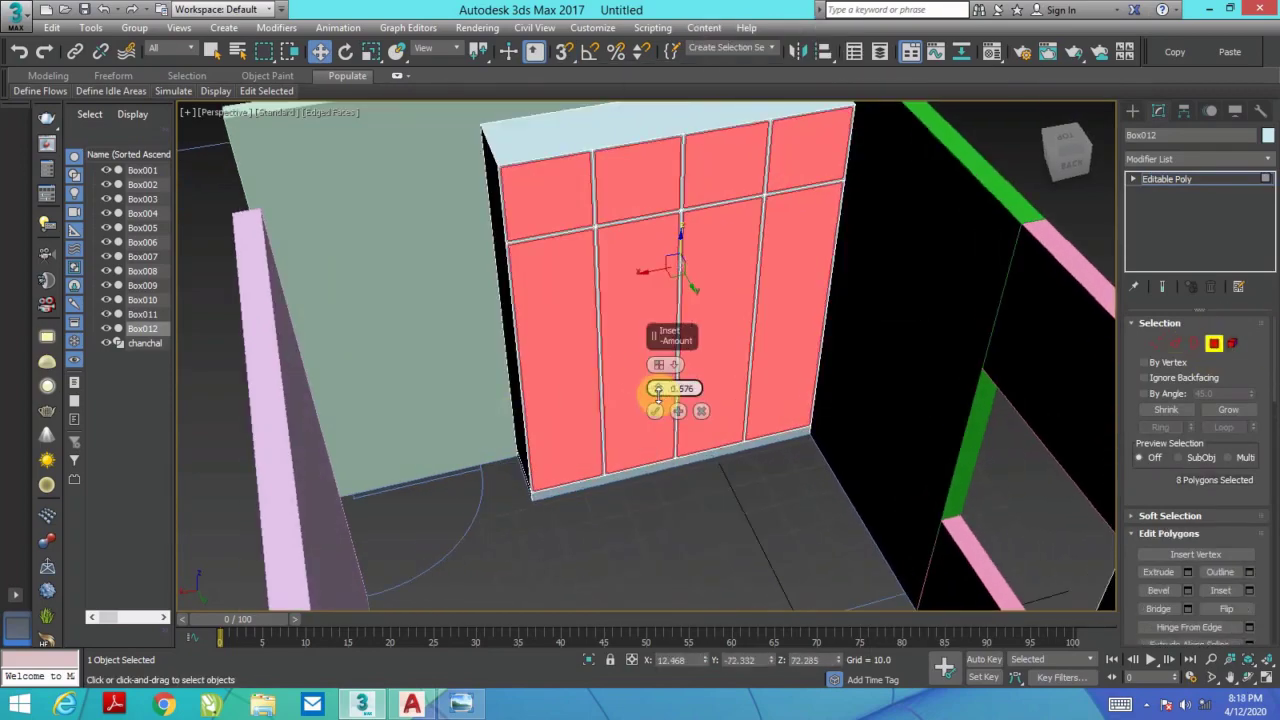
alt+middle_drag(657, 400, 648, 422)
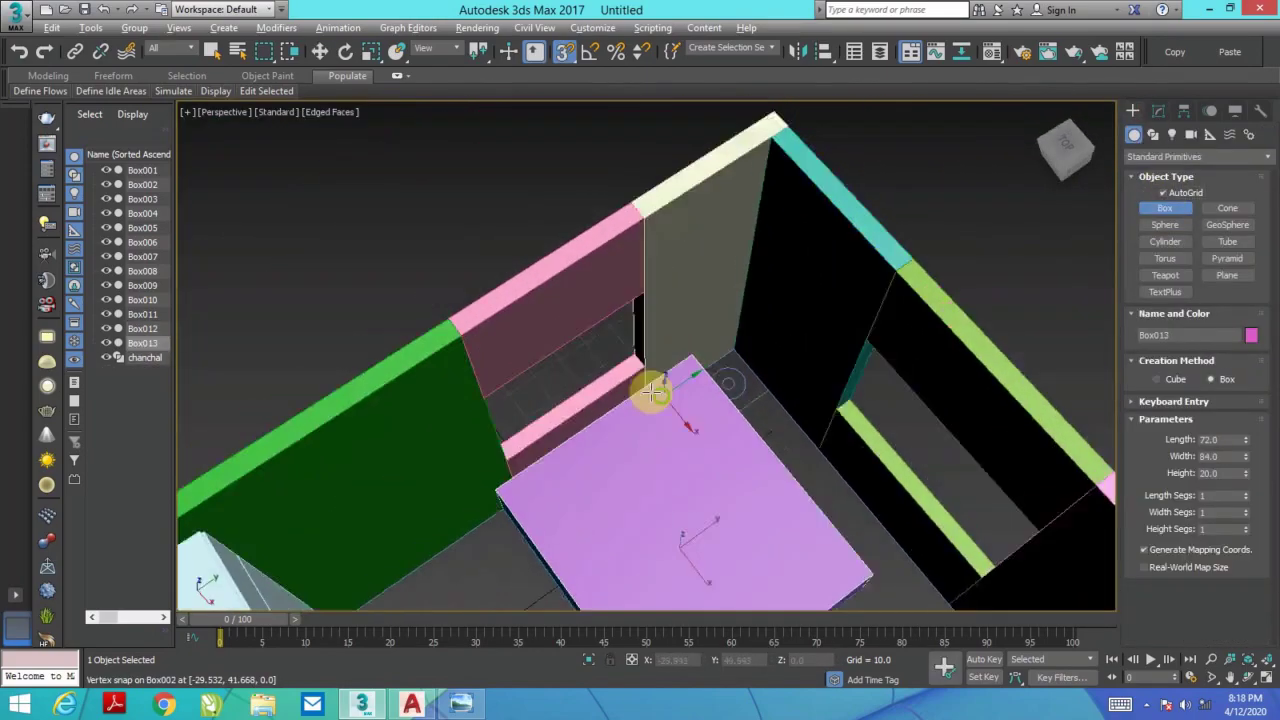
Step: Round the bed's front edge with a chamfer, switch to Extended Primitives, and draw a small box beside the bed
alt+middle_drag(652, 393, 782, 455)
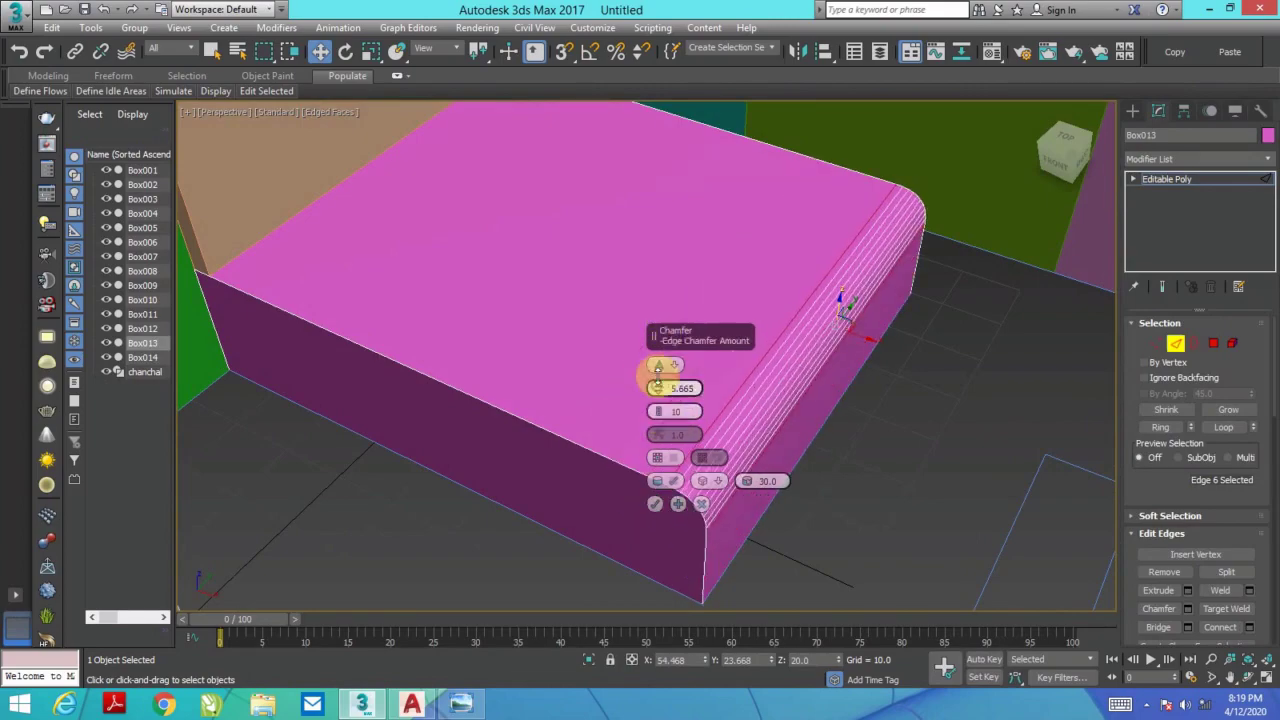
click(1133, 111)
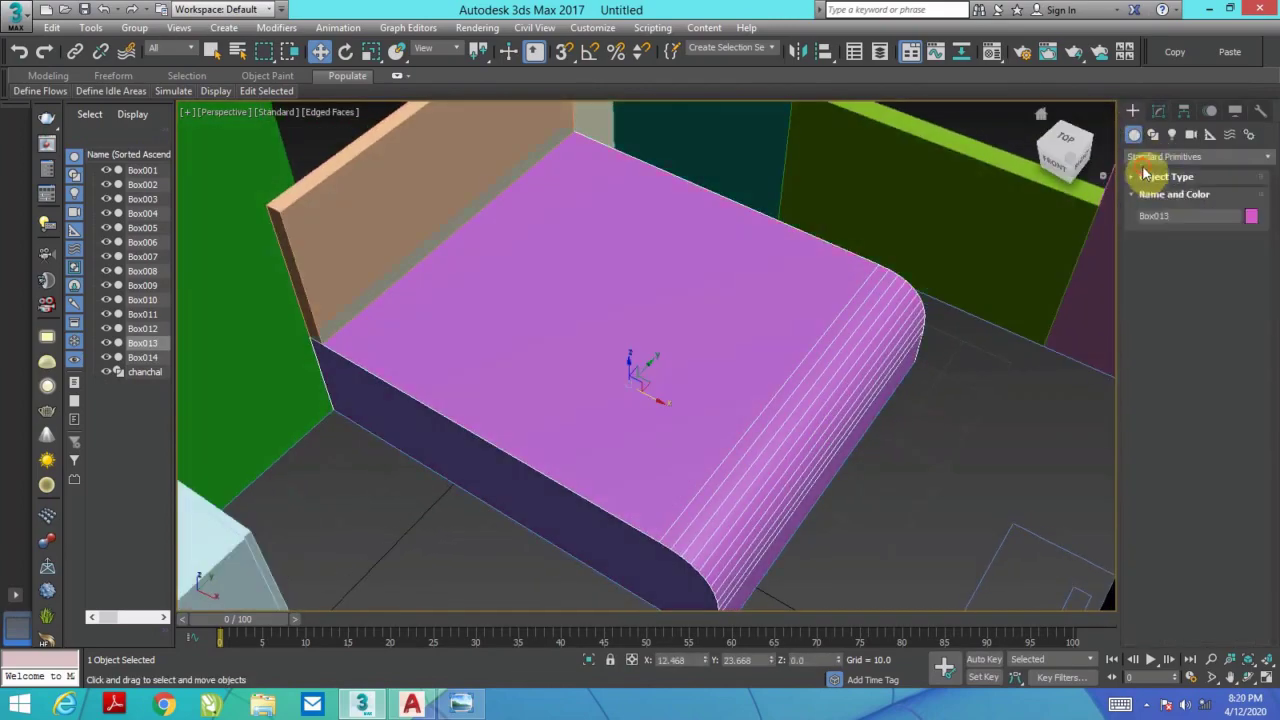
click(1196, 157)
click(1145, 188)
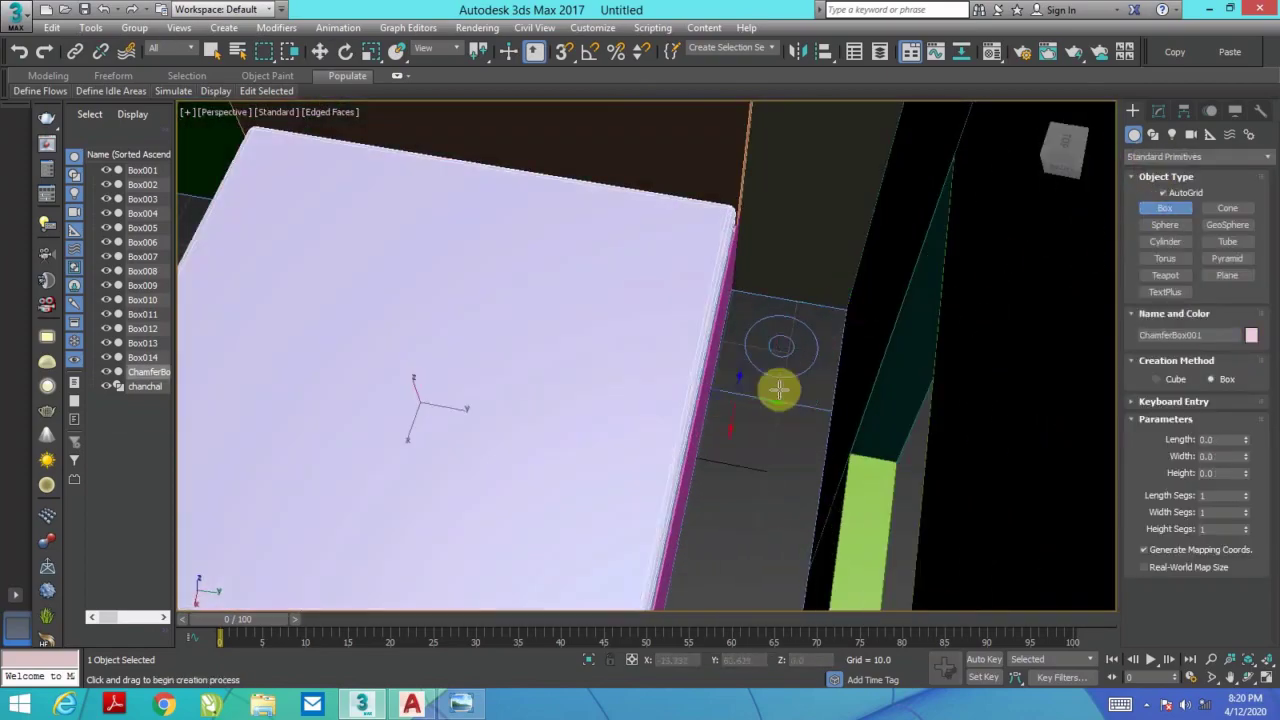
drag(779, 390, 734, 286)
Step: Draw a low purple box on the floor beneath the blue wall-mounted TV panel
key(w)
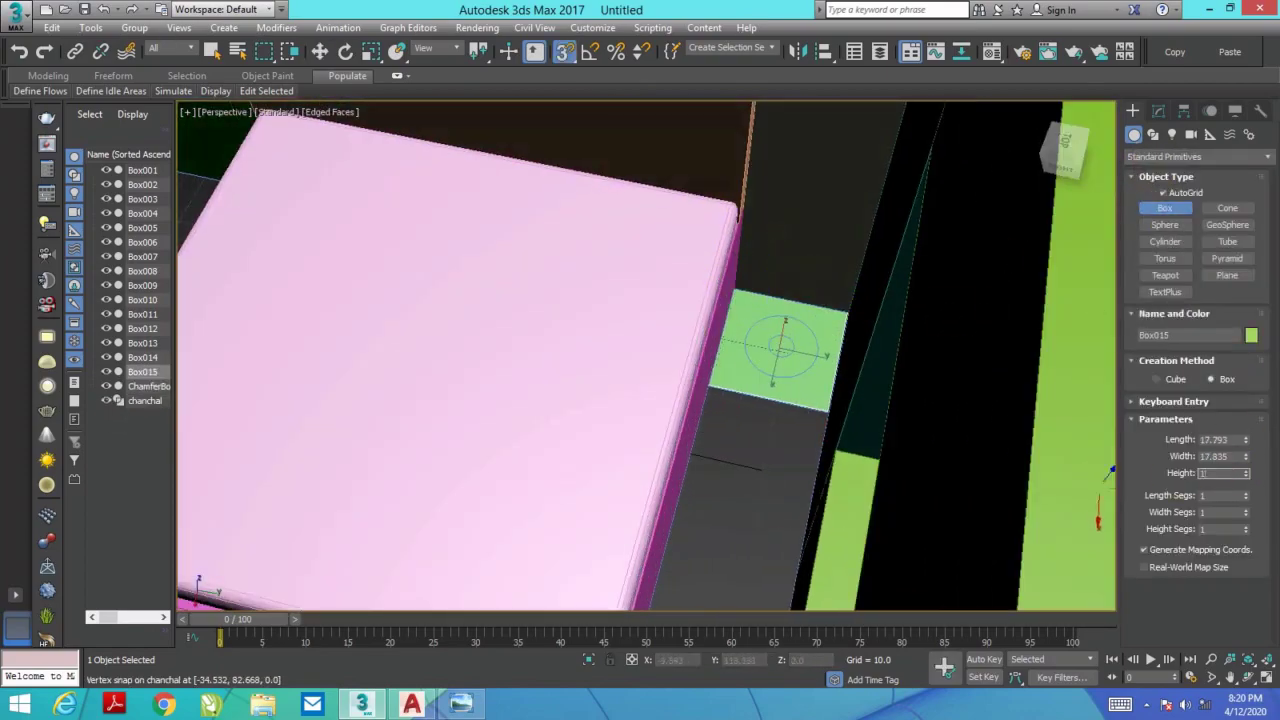
alt+middle_drag(734, 286, 677, 304)
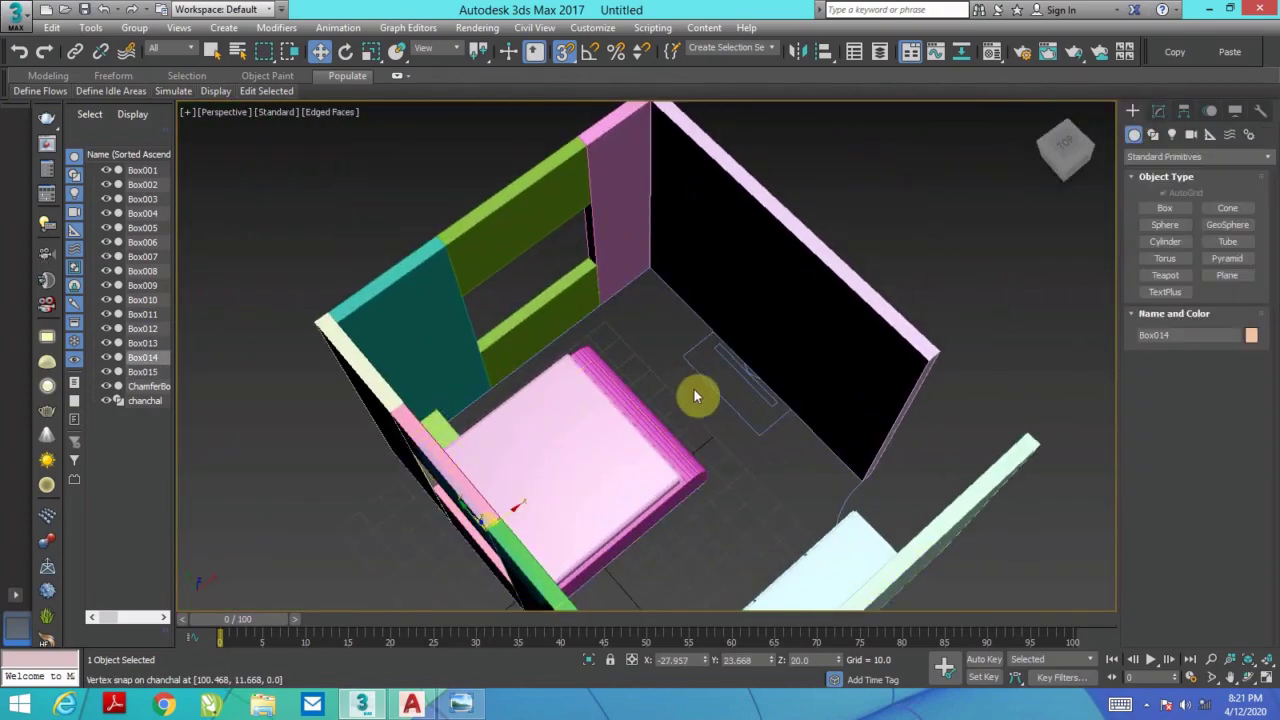
drag(698, 400, 823, 394)
scroll(820, 380, up, 3)
alt+middle_drag(820, 380, 749, 457)
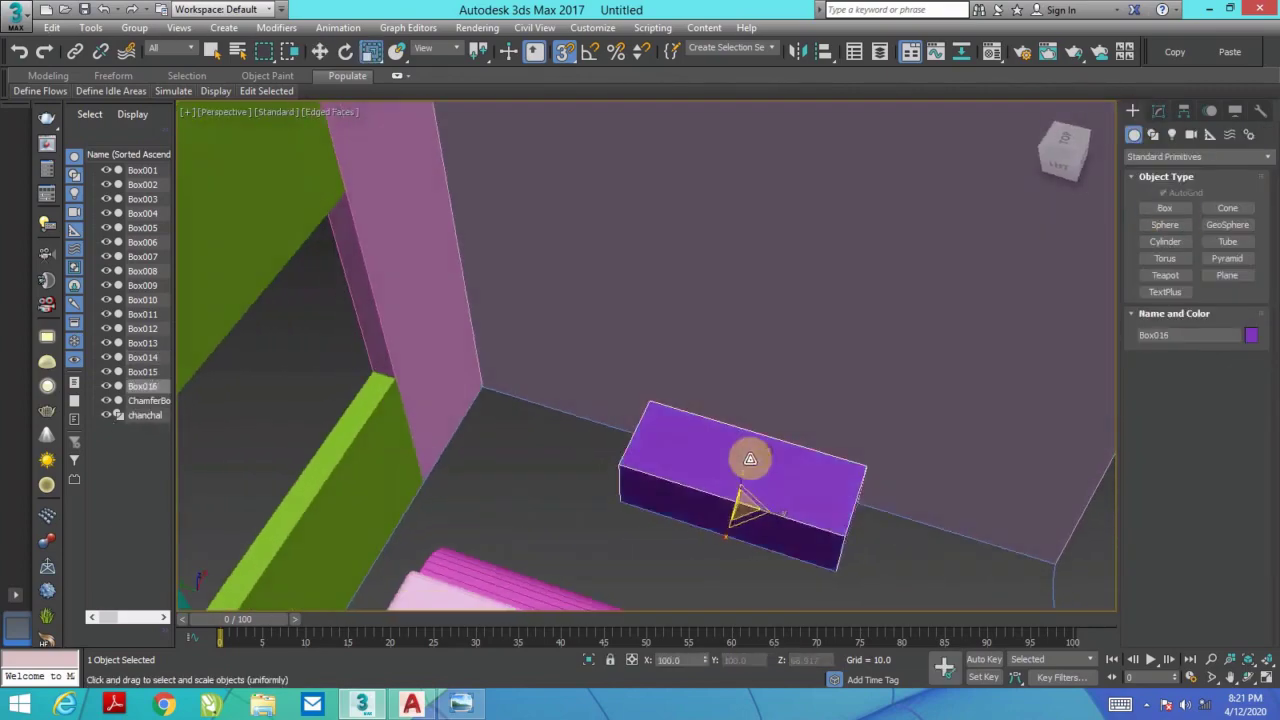
key(r)
scroll(749, 457, up, 2)
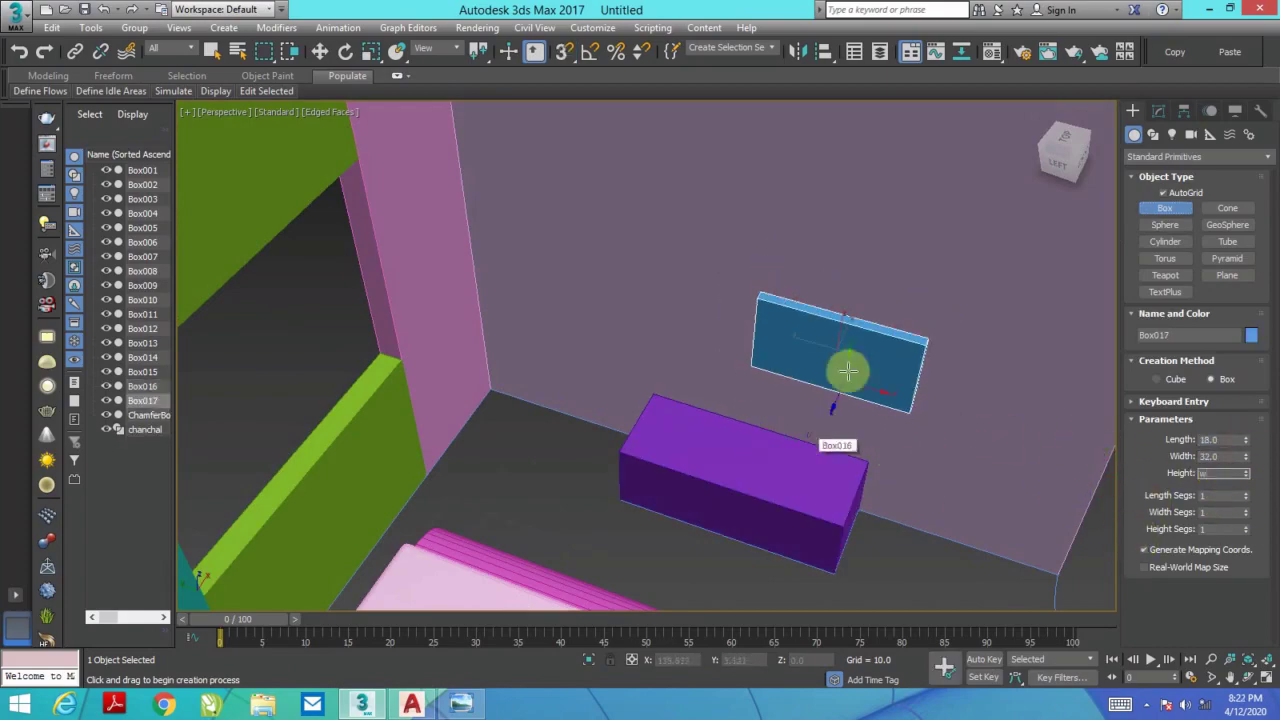
alt+middle_drag(843, 327, 820, 406)
scroll(820, 406, up, 3)
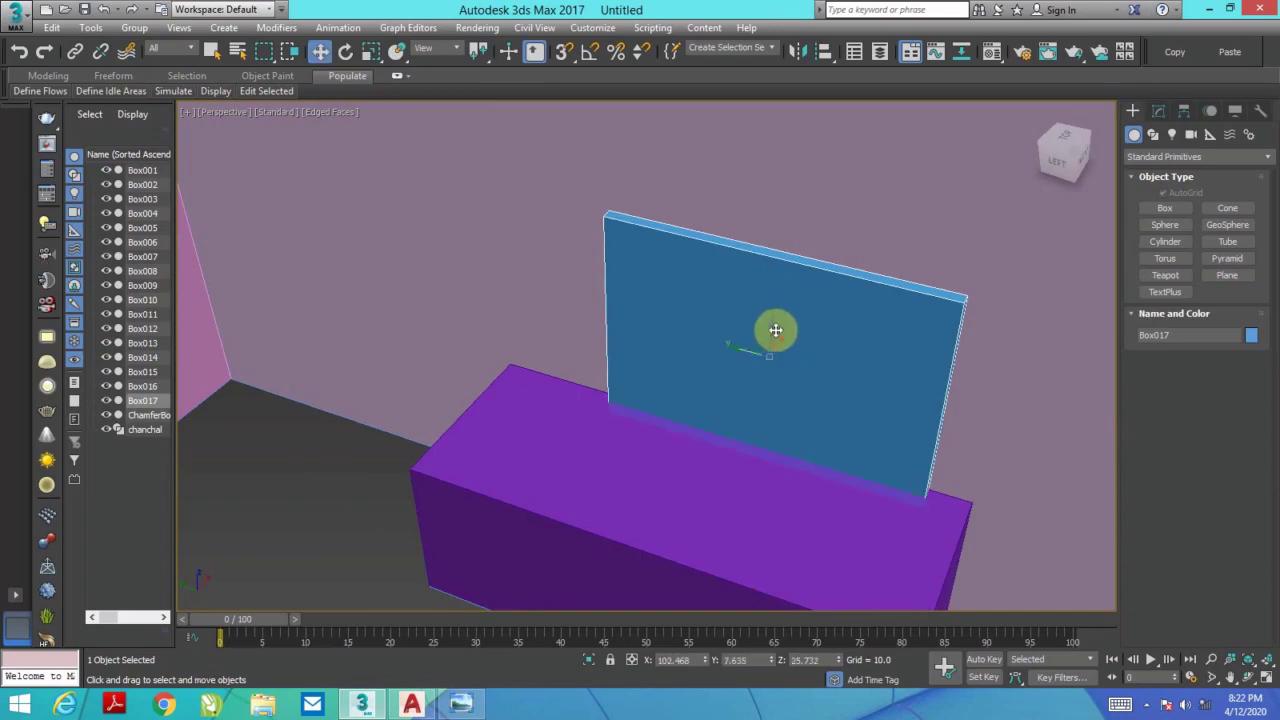
scroll(776, 330, down, 3)
Step: Convert the purple floor box to Editable Poly
click(720, 394)
scroll(720, 394, up, 2)
right_click(940, 390)
click(1020, 571)
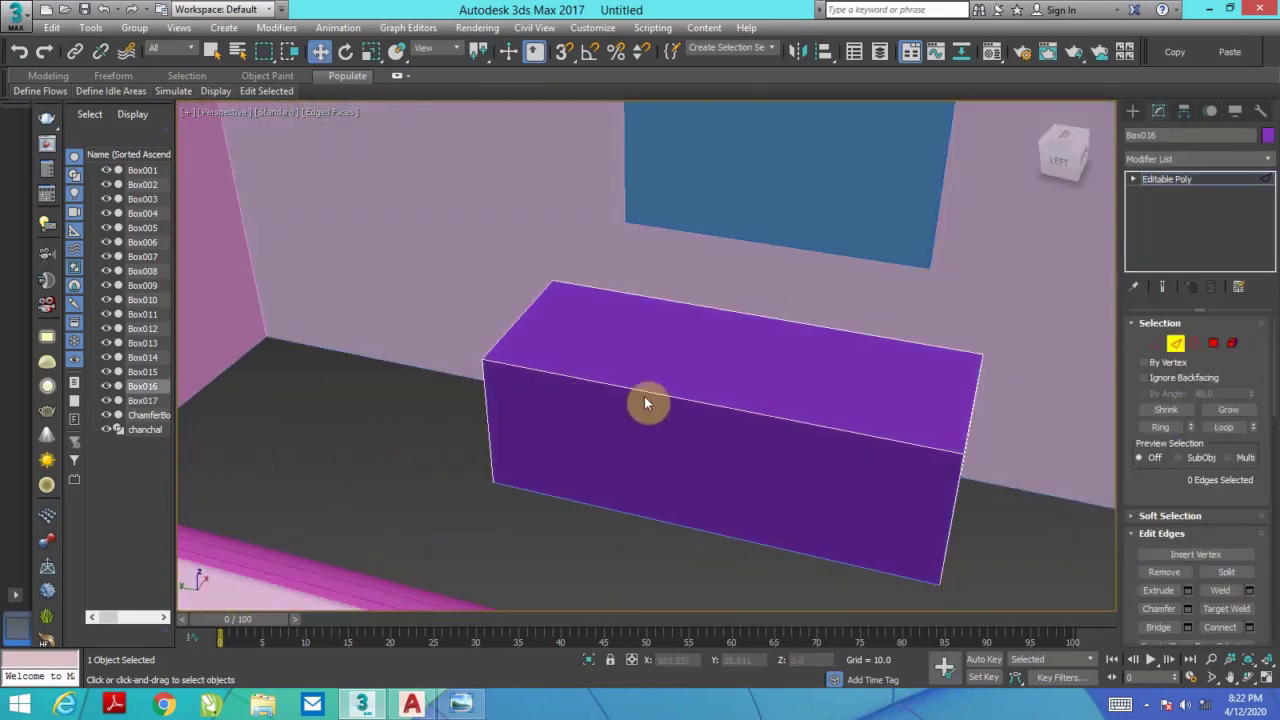
Step: Chamfer the box's top front edge and connect edges to split its front into three parts
mouse_move(662, 347)
alt+middle_down()
mouse_move(874, 494)
mouse_move(743, 467)
alt+middle_up()
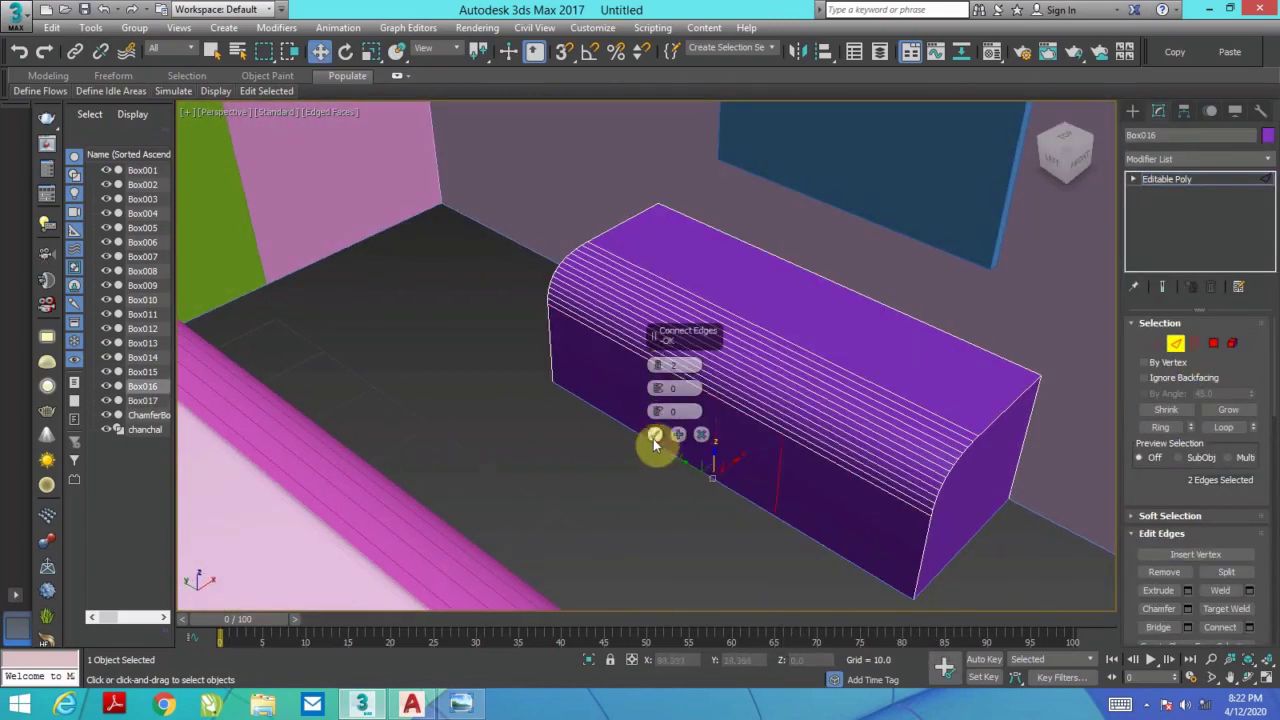
click(654, 436)
scroll(863, 480, down, 4)
alt+middle_drag(863, 480, 748, 449)
scroll(739, 400, up, 4)
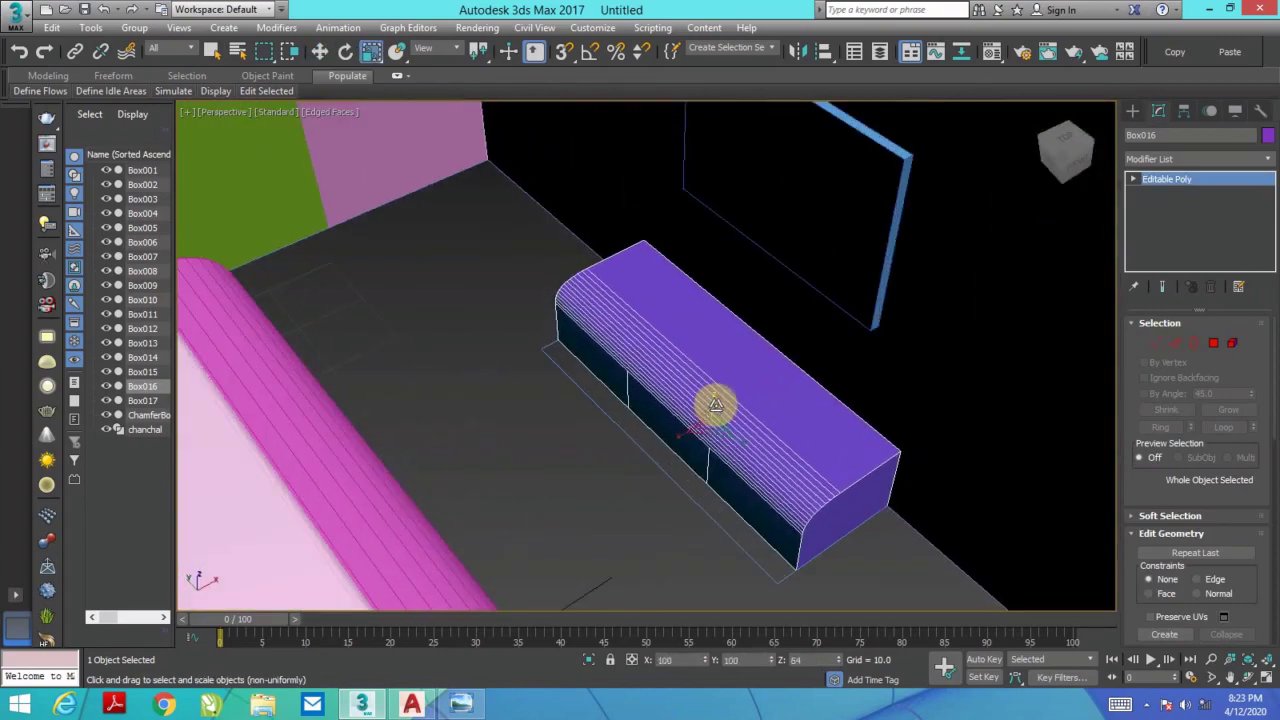
scroll(729, 409, down, 2)
scroll(595, 453, down, 5)
Step: Add a Sliding window across the wall opening, setting its width, depth and height
scroll(595, 453, up, 5)
click(1133, 111)
click(1200, 157)
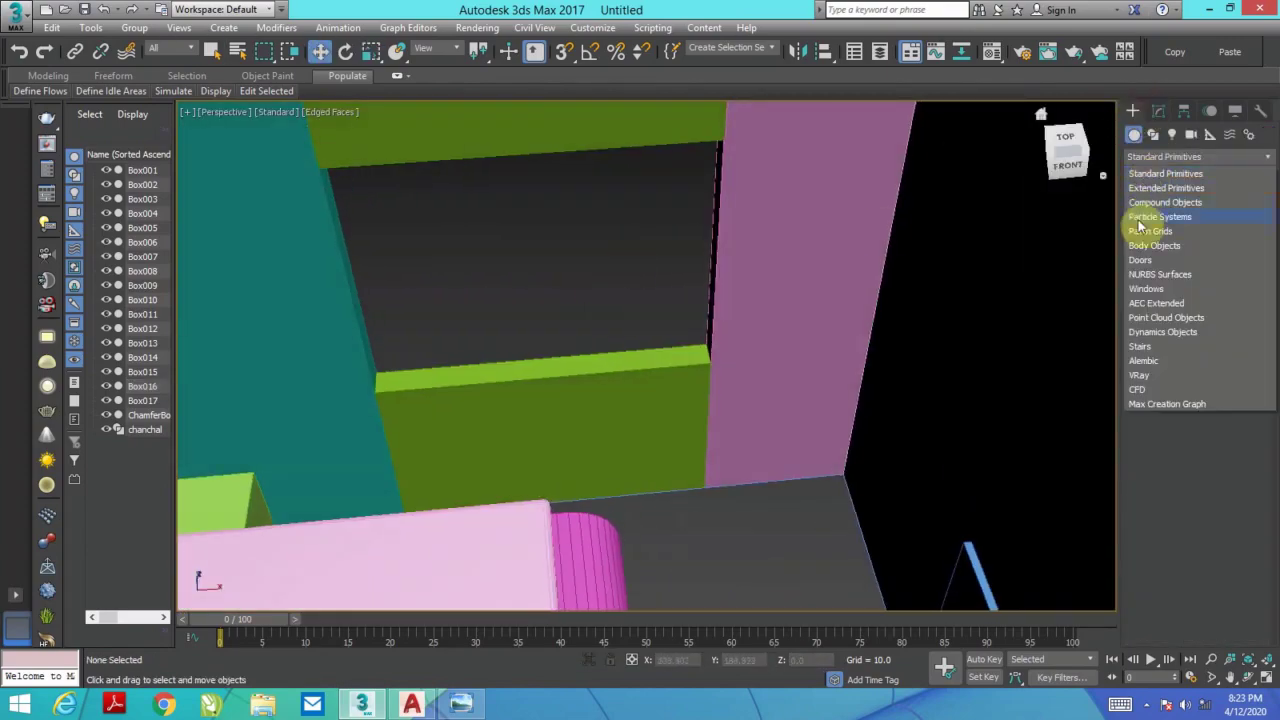
click(1146, 288)
click(1220, 243)
drag(671, 337, 357, 414)
click(551, 391)
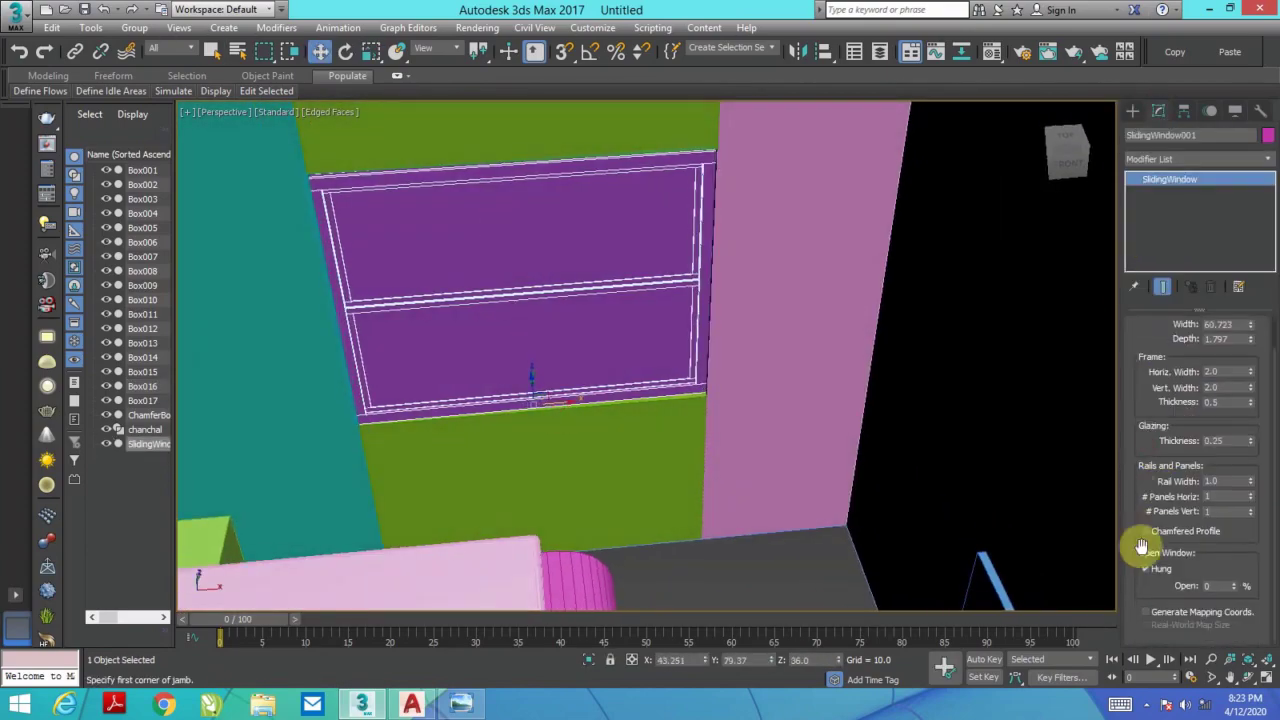
mouse_move(700, 400)
alt+middle_down()
mouse_move(567, 363)
mouse_move(707, 268)
alt+middle_up()
click(508, 293)
Step: Draw a flat box slab on the floor
alt+middle_drag(508, 293, 722, 245)
key(r)
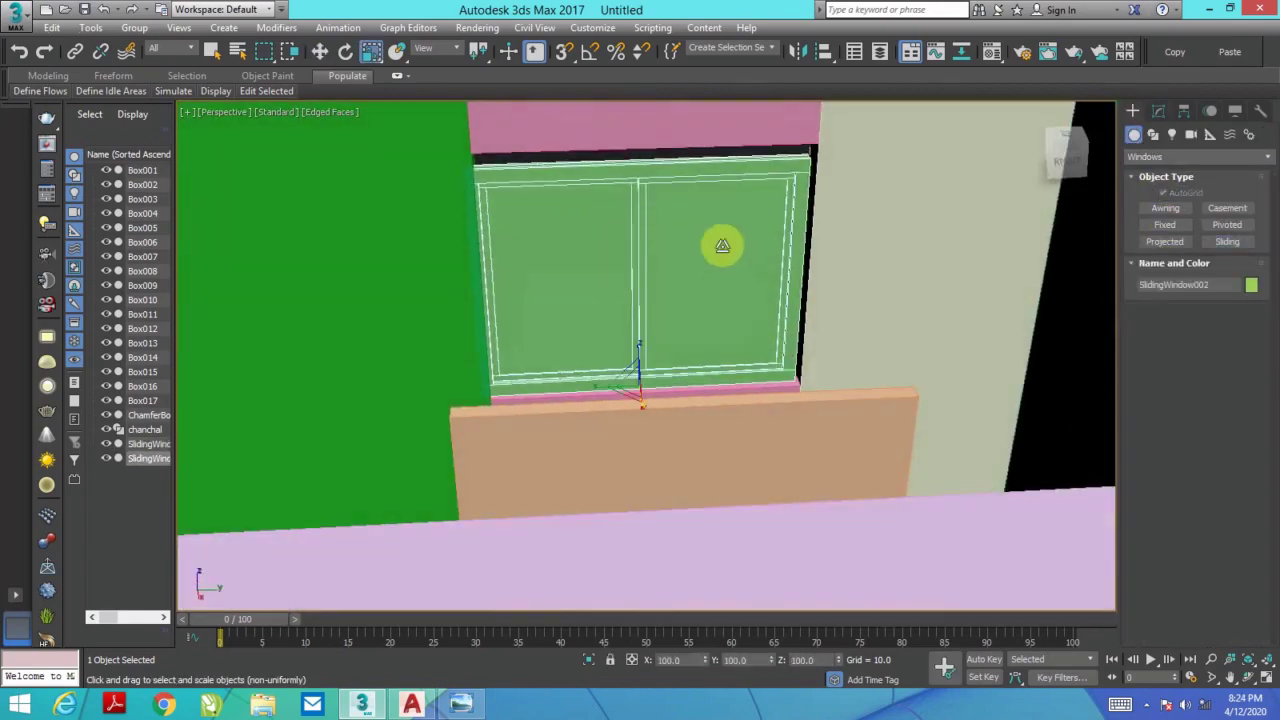
mouse_move(658, 386)
alt+middle_down()
mouse_move(571, 337)
mouse_move(500, 274)
mouse_move(886, 320)
mouse_move(333, 355)
alt+middle_up()
drag(333, 355, 828, 452)
Step: Draw a tall box against the pink wall, then select every object in the room
mouse_move(388, 140)
alt+middle_down()
mouse_move(494, 297)
mouse_move(657, 426)
mouse_move(949, 411)
mouse_move(1232, 176)
alt+middle_up()
click(1165, 208)
drag(250, 175, 295, 300)
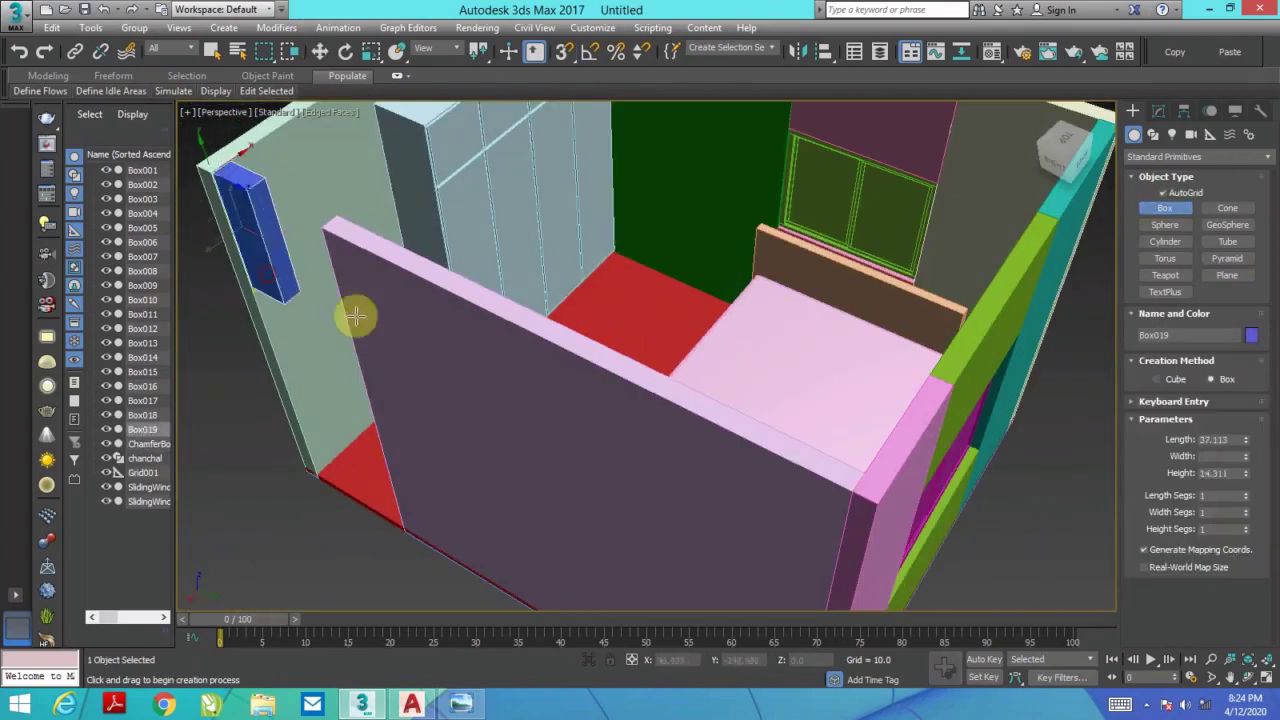
click(446, 330)
alt+middle_drag(446, 330, 1100, 480)
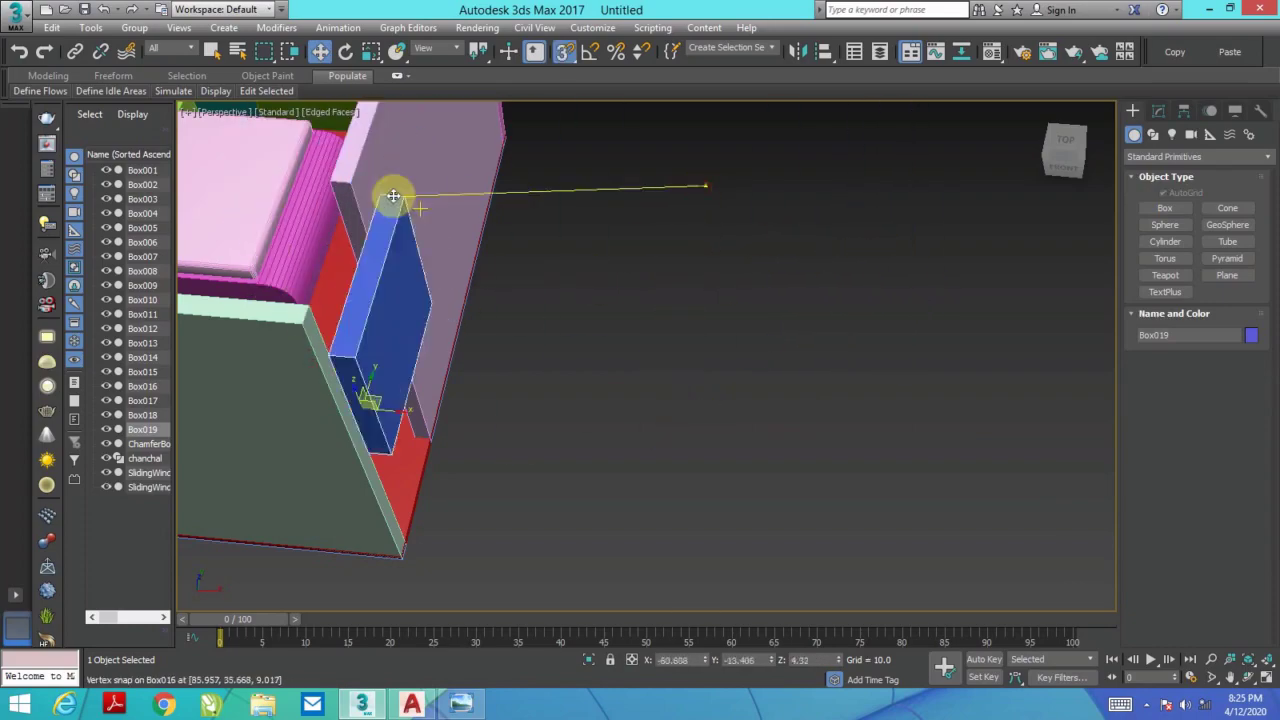
scroll(623, 523, down, 5)
drag(380, 243, 894, 608)
Step: Open the Material Editor and the V-Ray global illumination render settings
key(m)
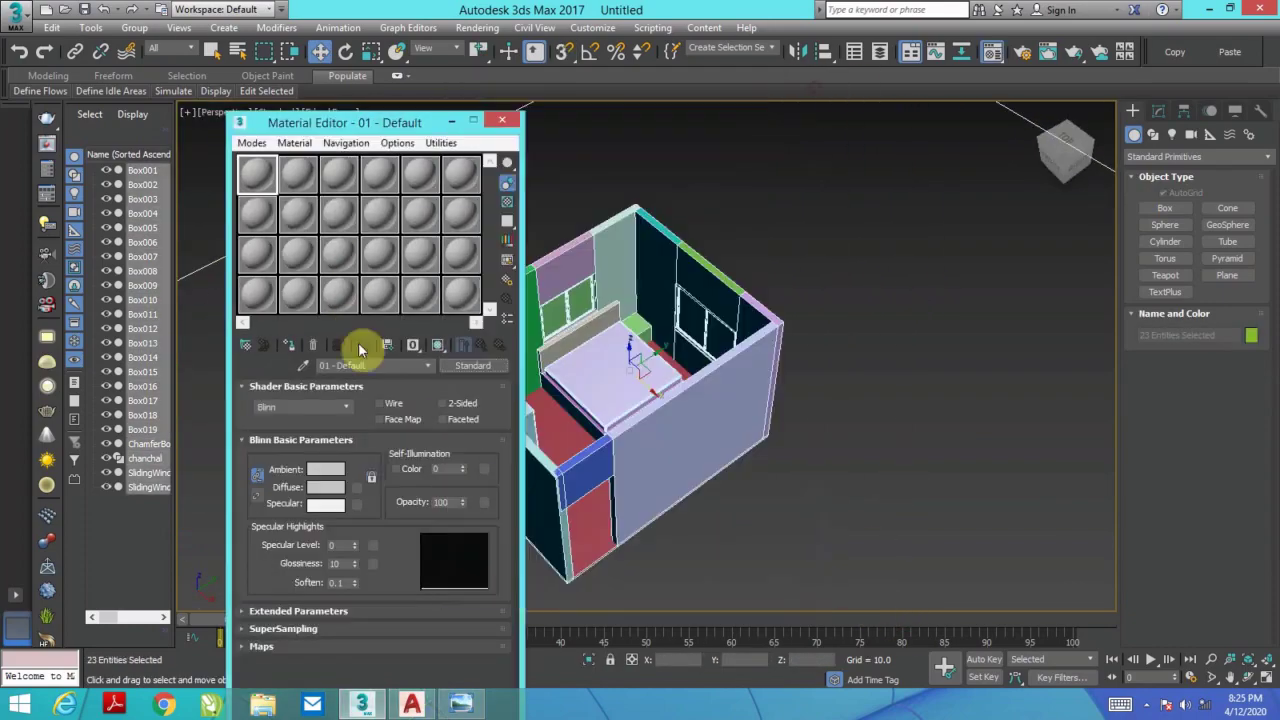
key(F10)
click(295, 144)
click(329, 144)
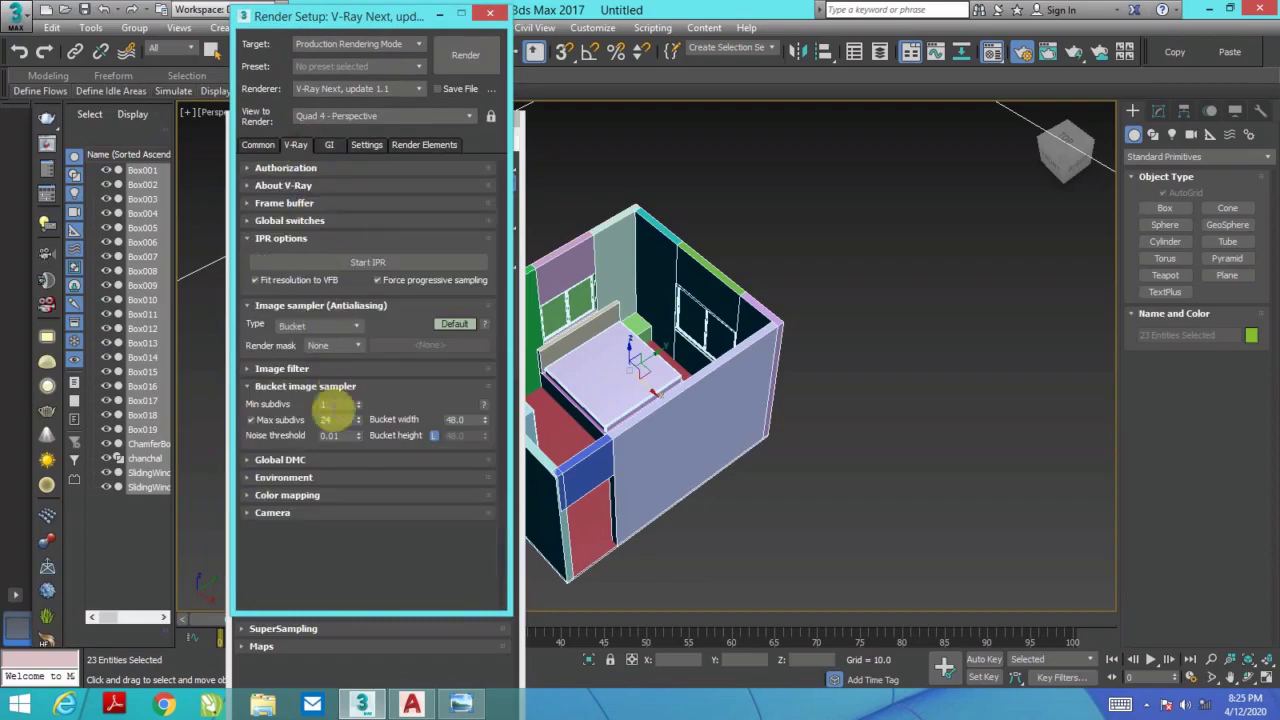
Step: Assign a white VRayMtl to the room objects and browse for a Diffuse bitmap
click(473, 365)
double_click(531, 491)
click(302, 344)
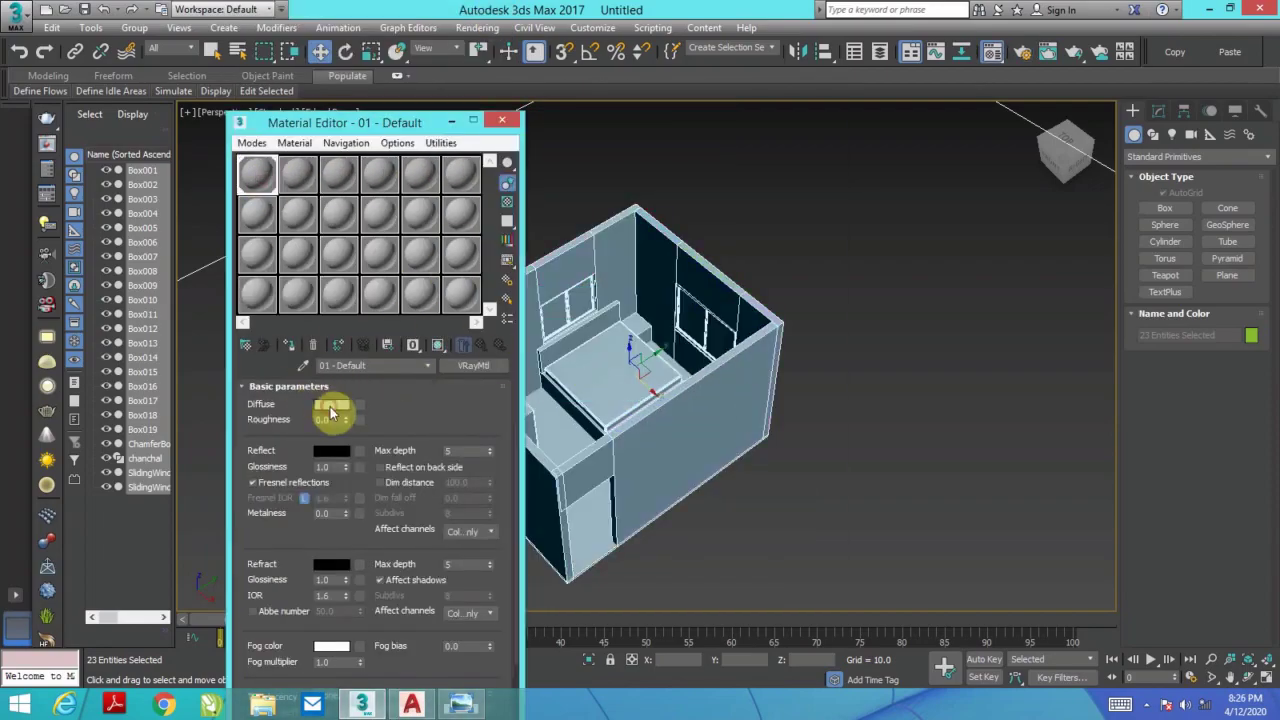
click(700, 450)
alt+middle_drag(700, 450, 1000, 348)
scroll(1000, 348, up, 5)
mouse_move(811, 400)
alt+middle_down()
mouse_move(820, 323)
mouse_move(640, 409)
alt+middle_up()
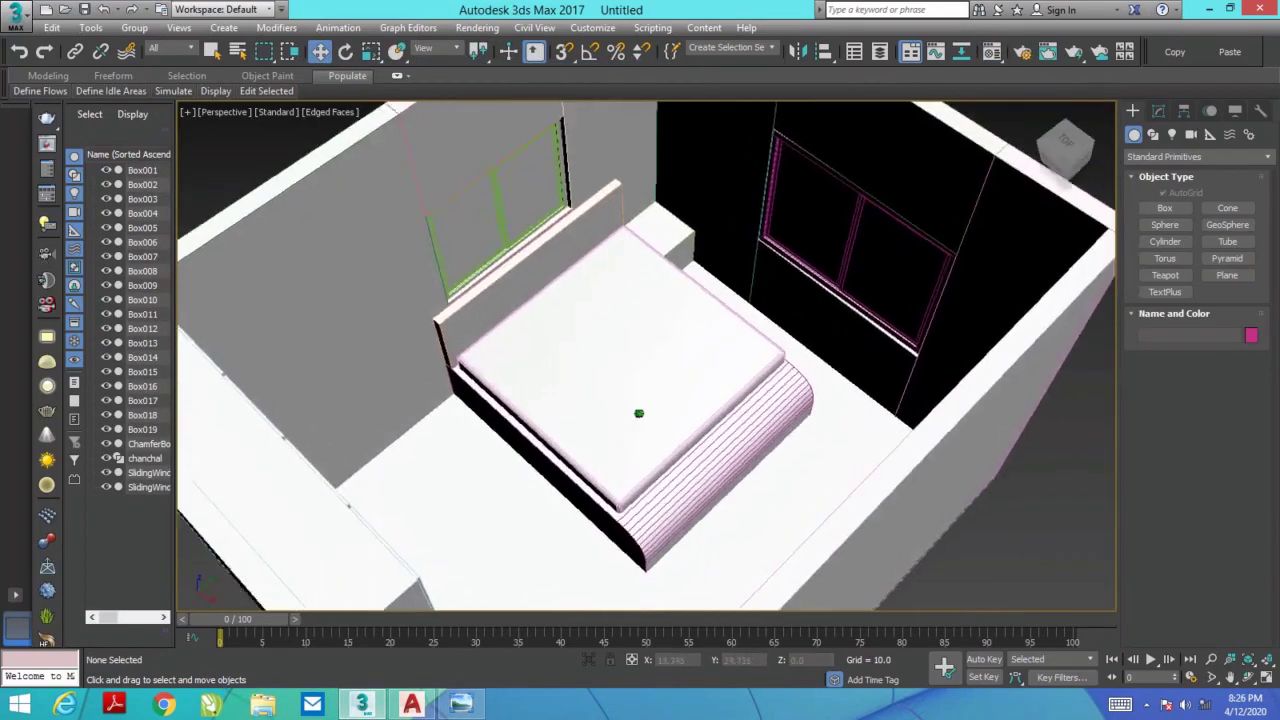
click(349, 406)
double_click(263, 200)
Step: Texture the floor with marble, colour the walls and windows, and give the bed base wood
double_click(366, 206)
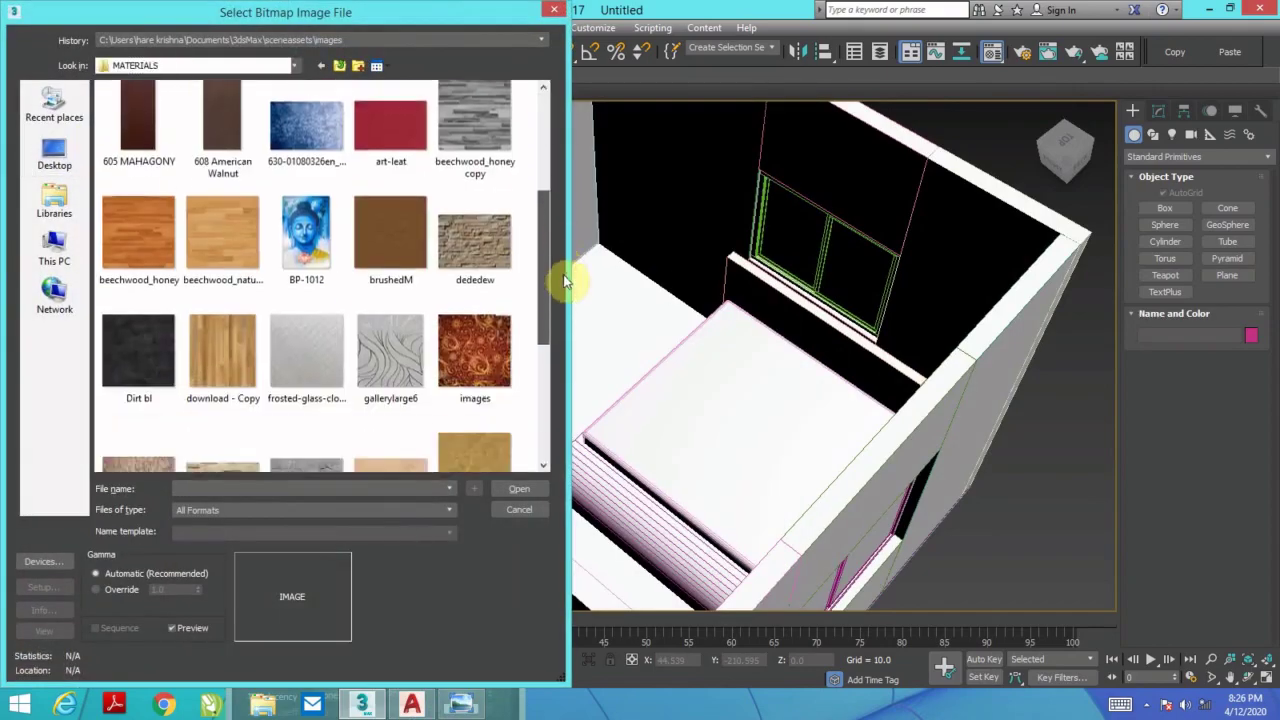
drag(571, 277, 565, 345)
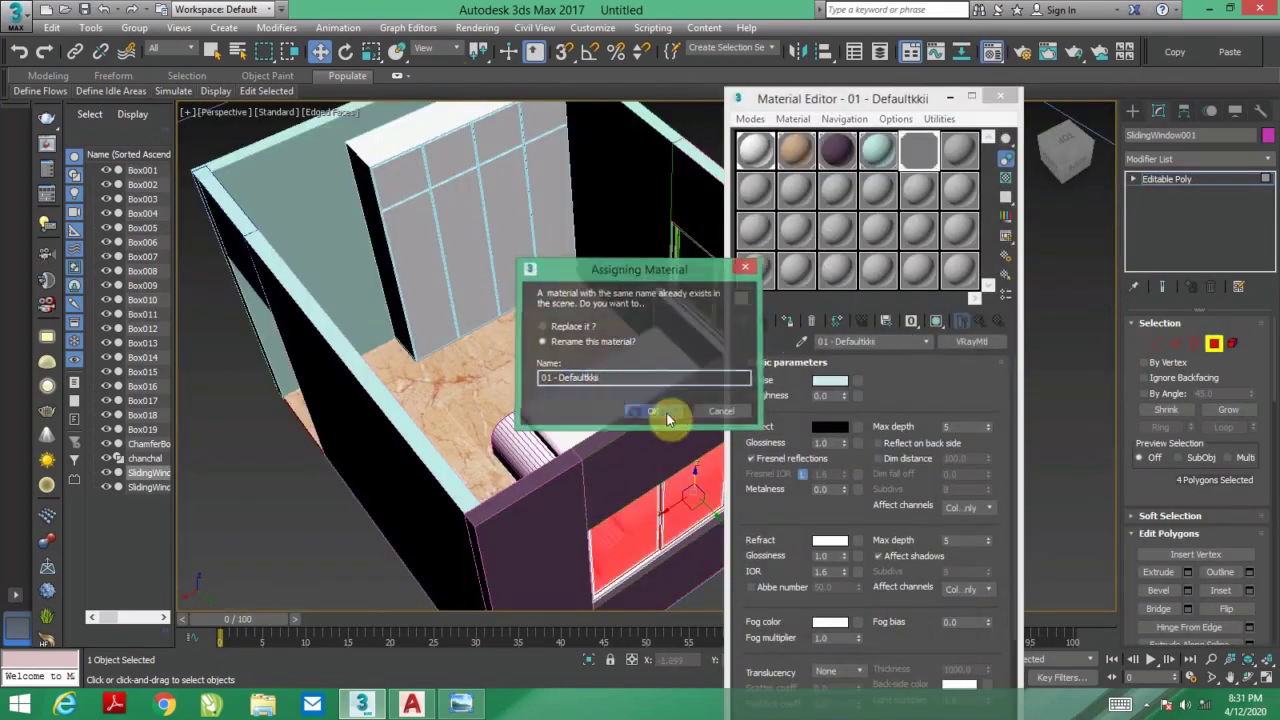
click(651, 411)
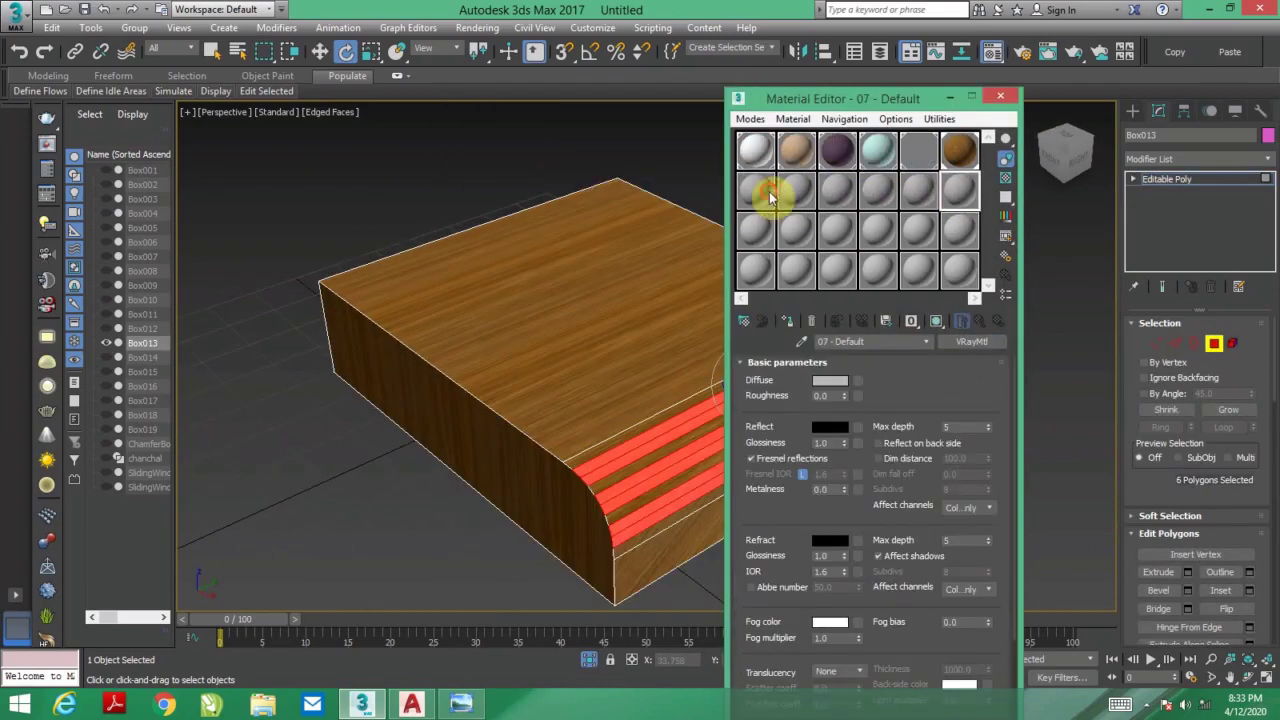
Step: Load a wood plywood bitmap as the headboard's diffuse map and add a UVW Map modifier
double_click(519, 151)
click(320, 65)
double_click(313, 116)
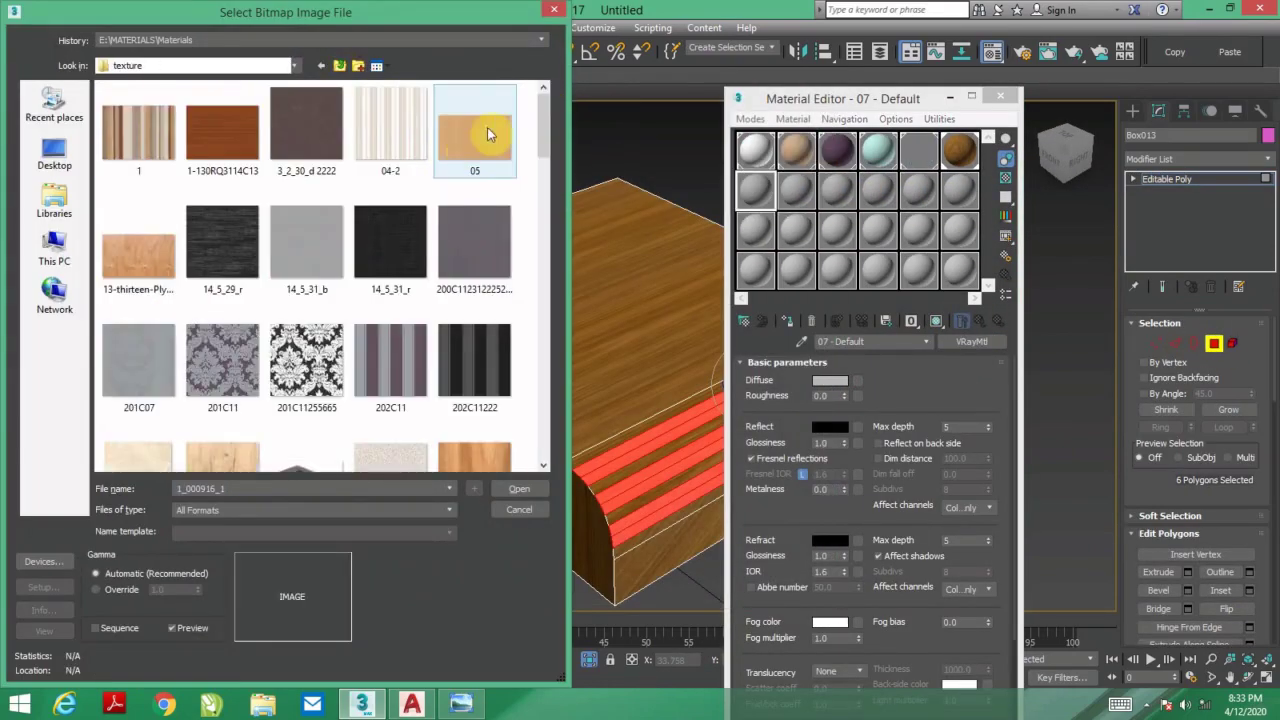
scroll(557, 167, down, 3)
scroll(550, 250, down, 5)
scroll(548, 270, down, 2)
click(391, 320)
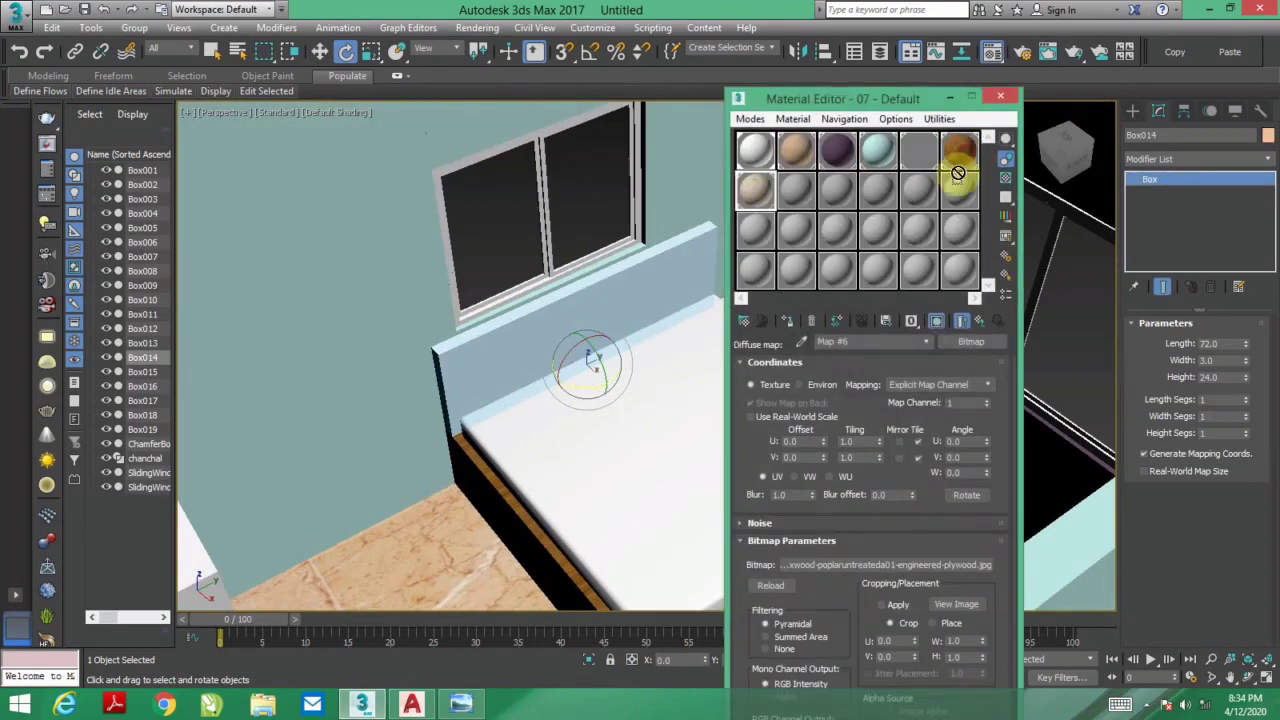
click(1168, 158)
click(1153, 479)
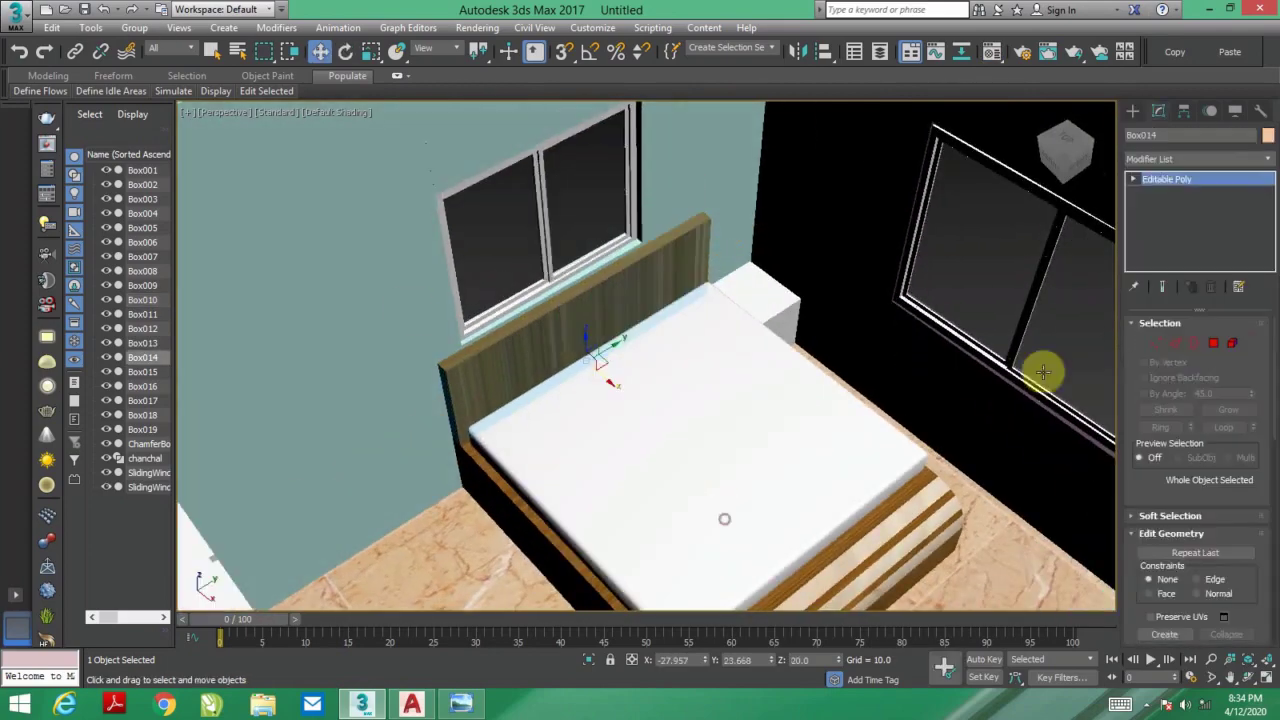
Step: Connect the selected edges with new edges using the quad menu's Connect command
right_click(623, 334)
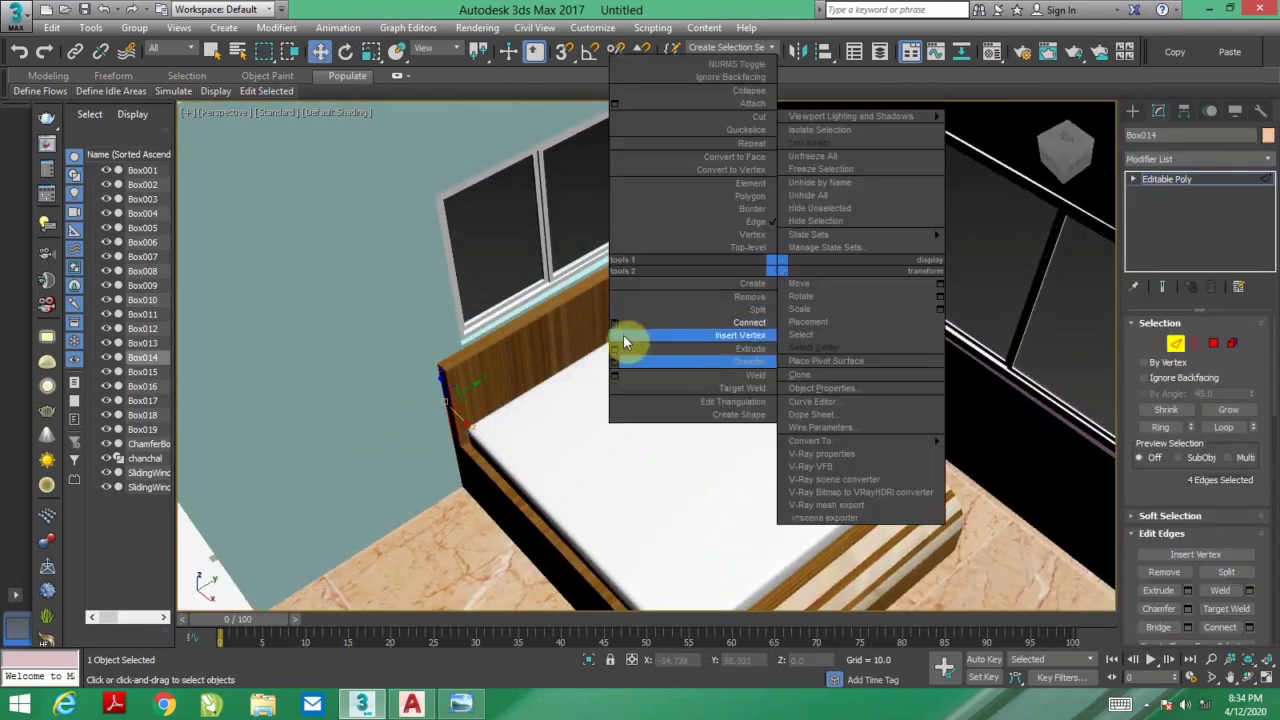
click(658, 400)
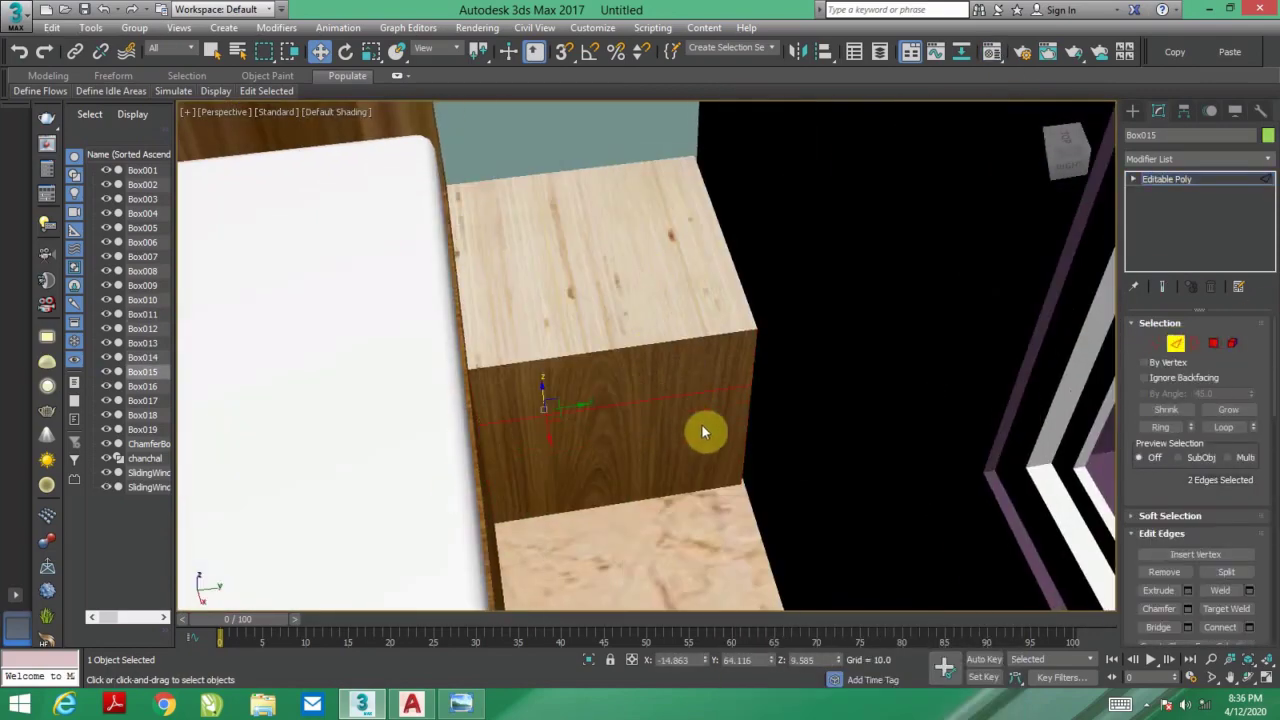
click(655, 434)
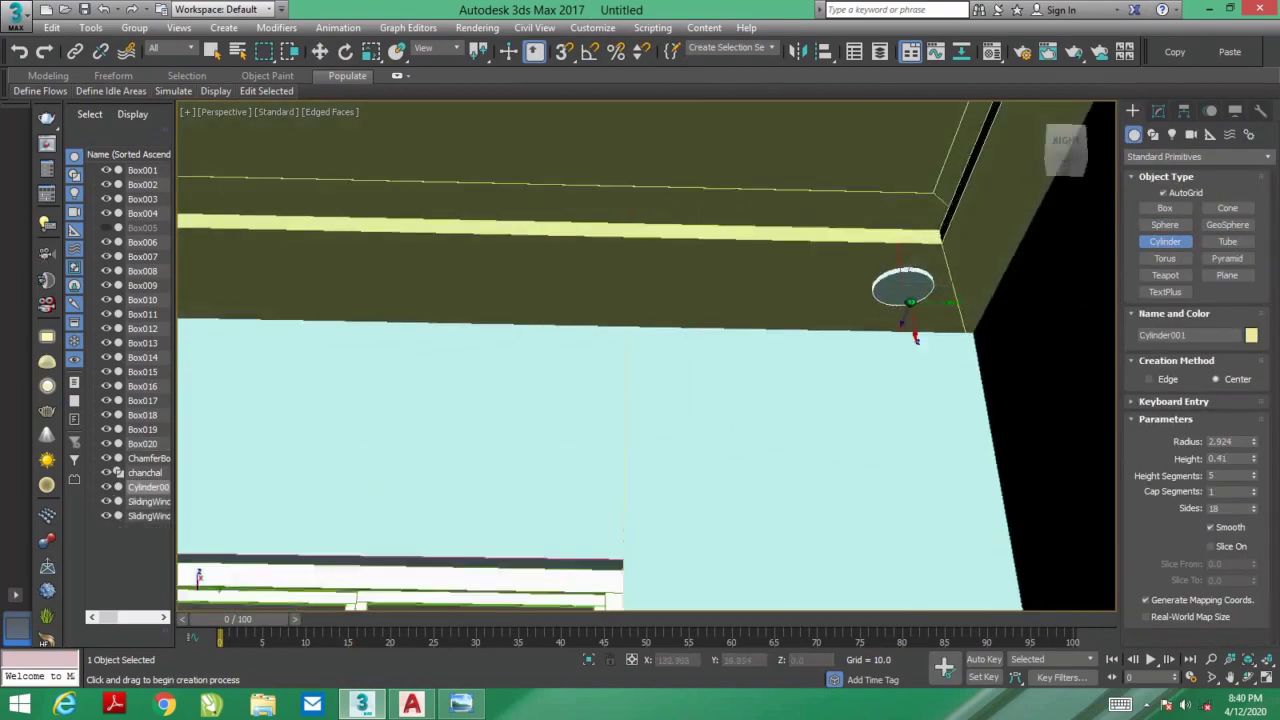
Step: Convert the cylinder to Editable Poly and assign it a glowing VRayLightMtl
click(1058, 400)
key(m)
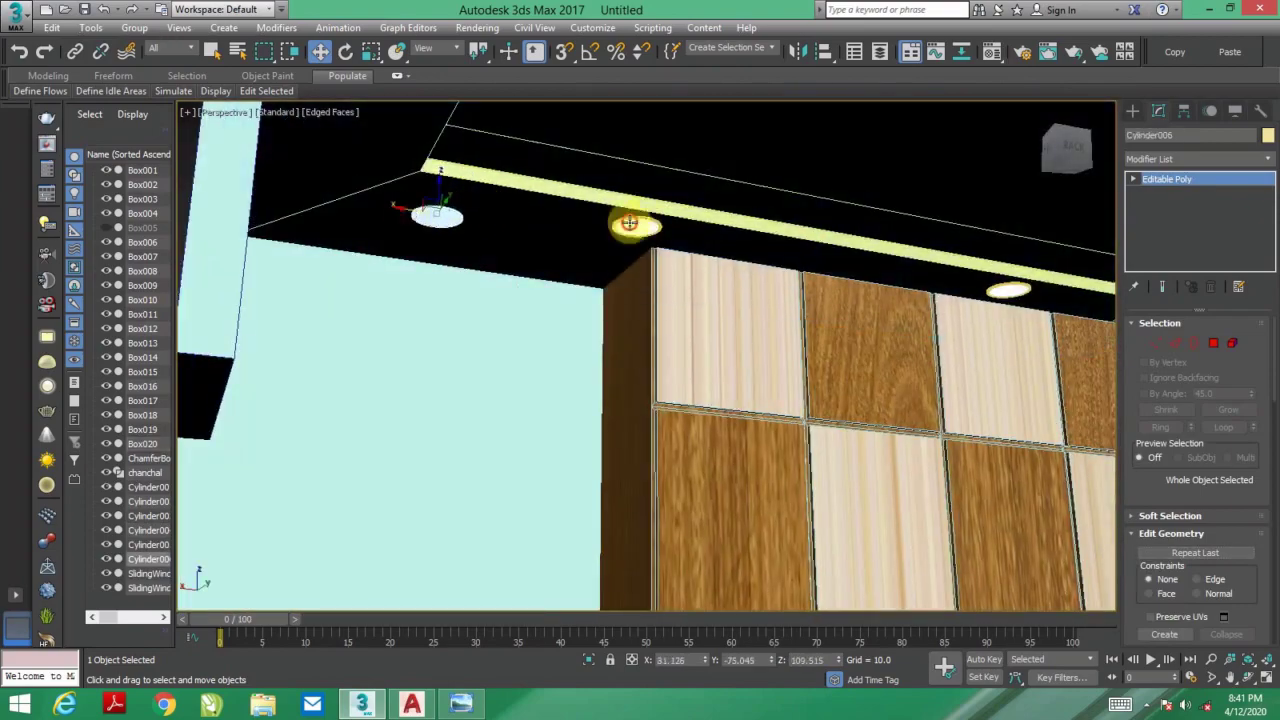
key(t)
scroll(545, 395, up, 3)
click(525, 390)
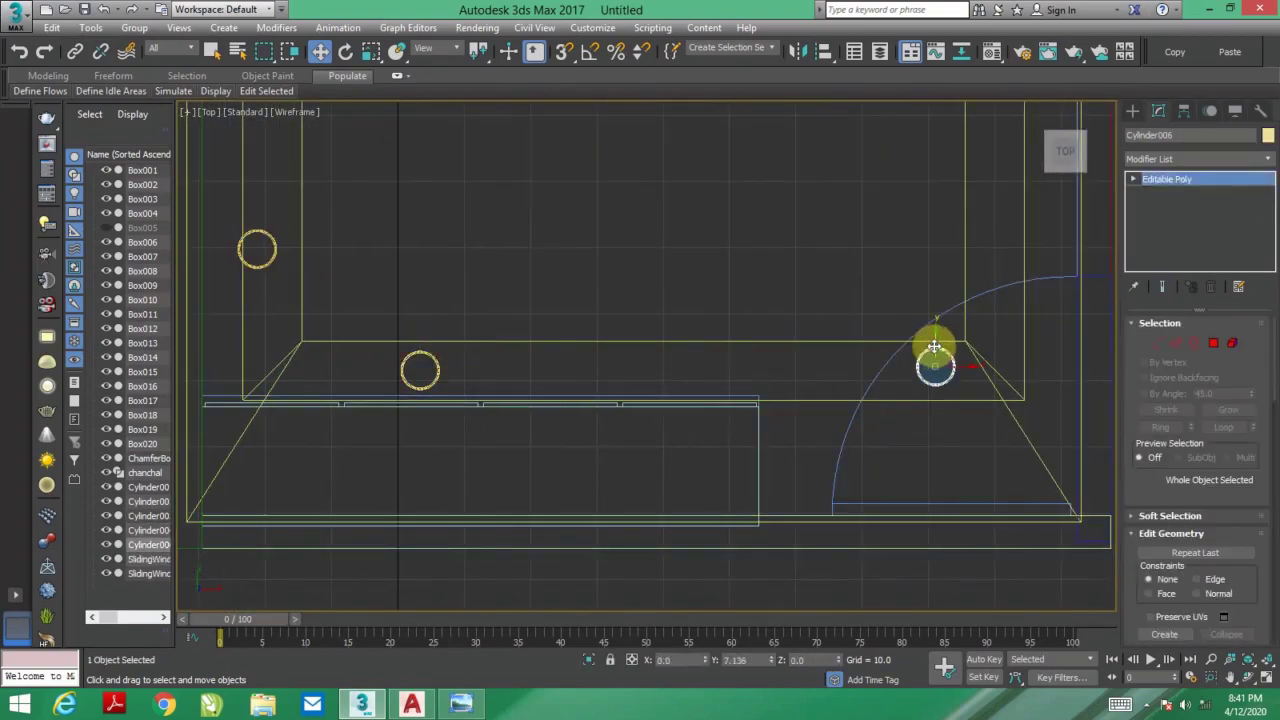
Step: Review the ceiling downlights across views and select the room objects in Top view
key(alt+w)
scroll(750, 500, down, 3)
key(alt+w)
key(shift+z)
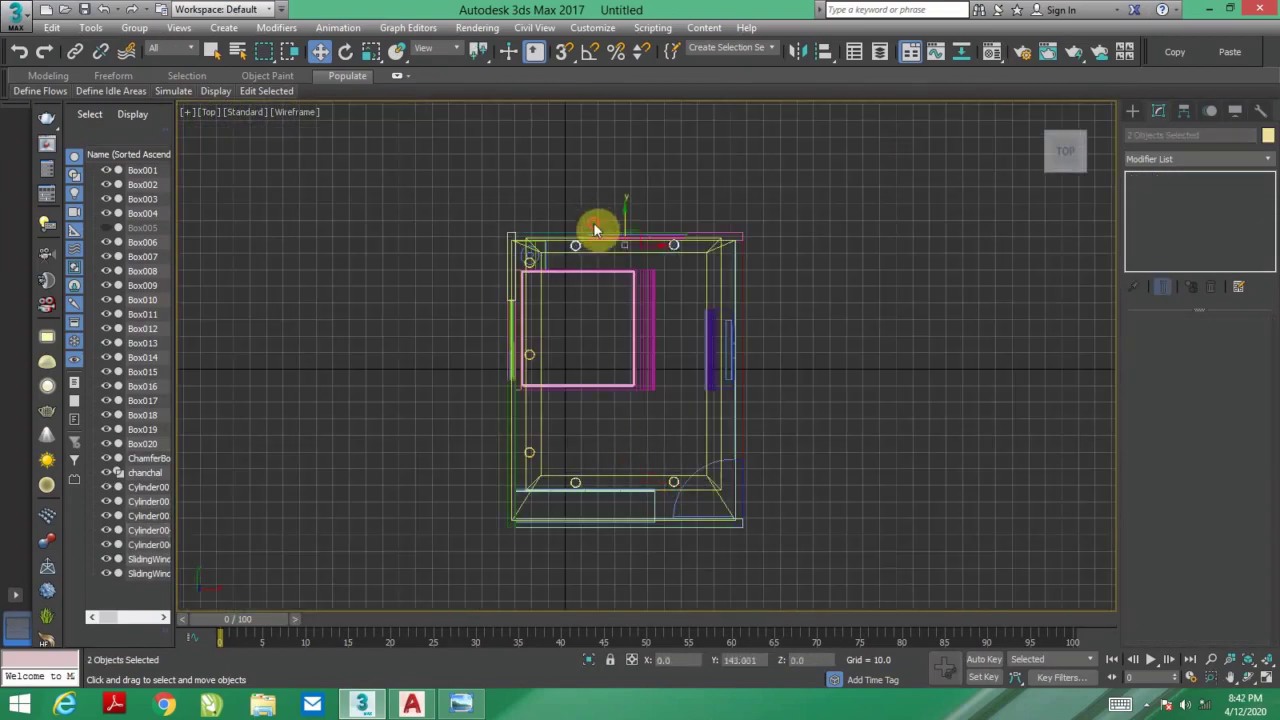
key(shift+z)
click(955, 313)
key(shift+z)
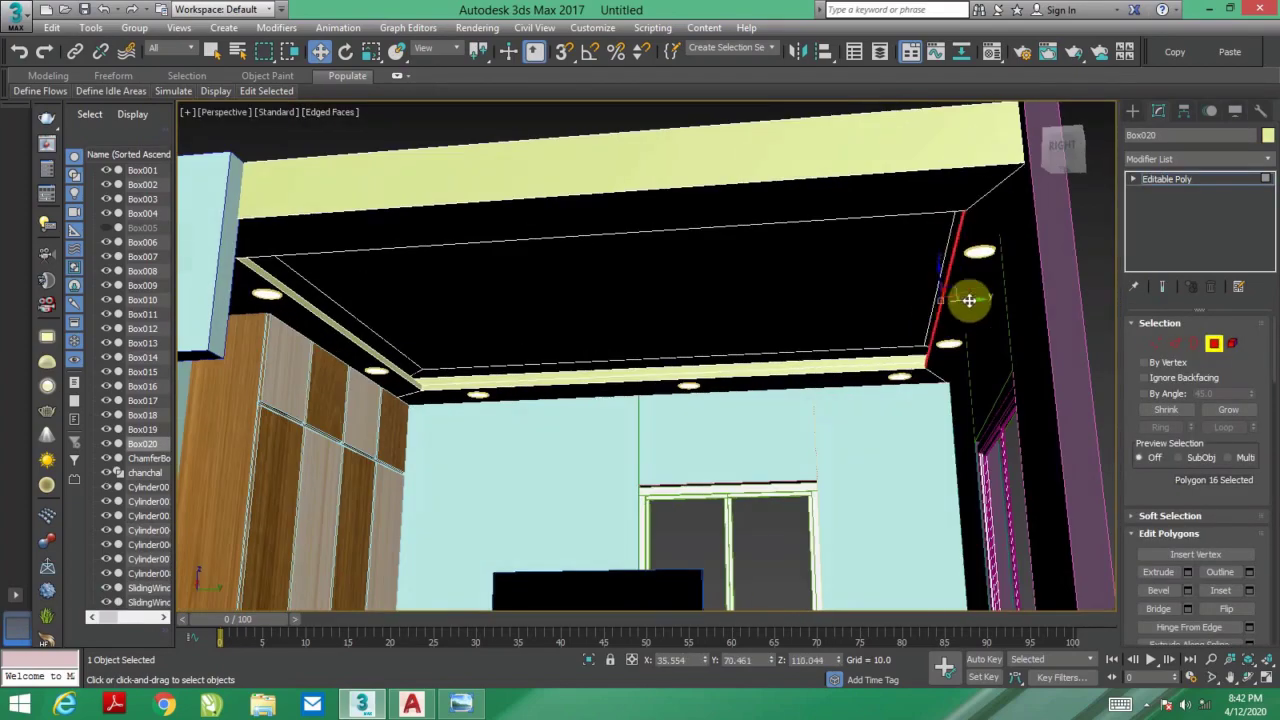
key(alt+w)
key(alt+w)
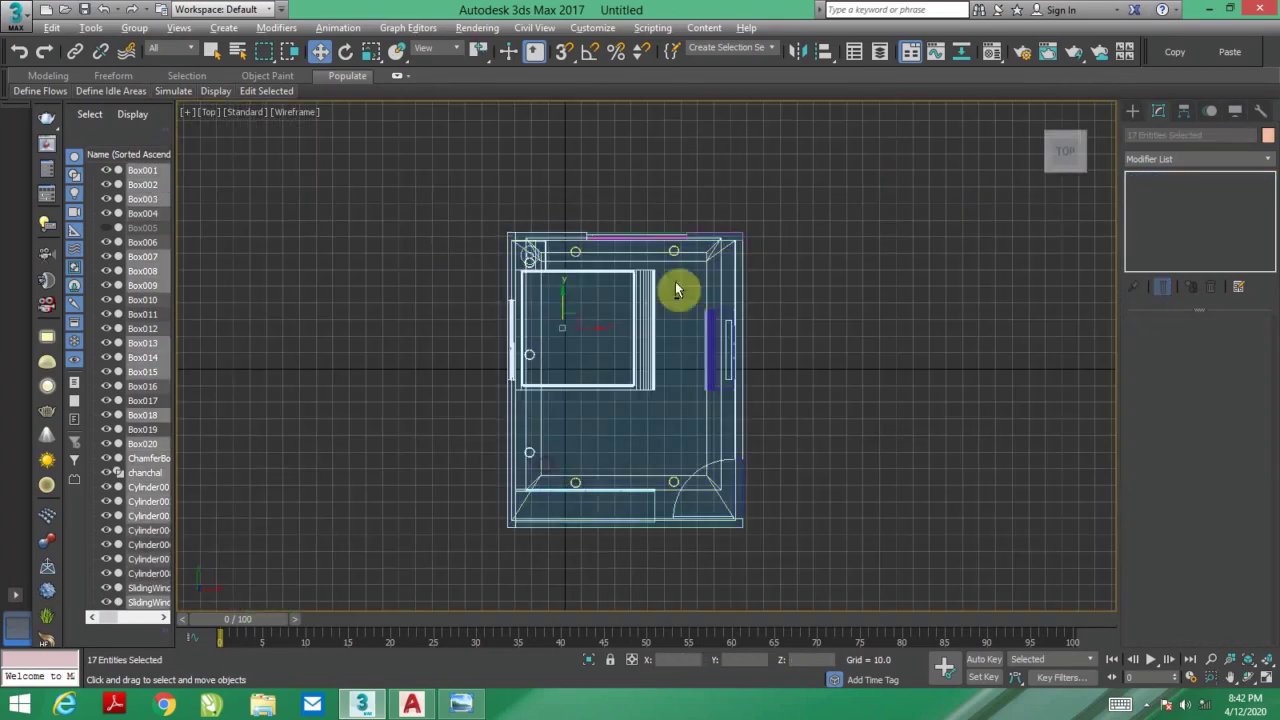
click(393, 213)
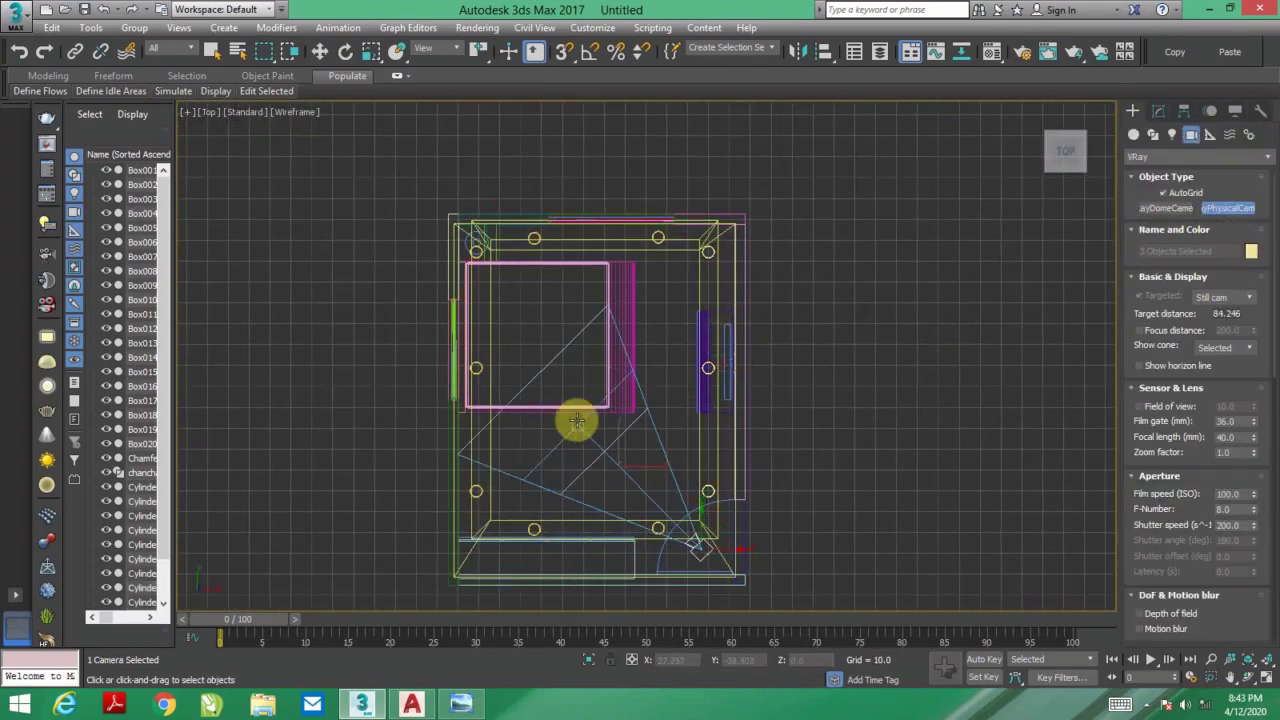
Step: Look through the V-Ray camera, set output height to 600, and run a test render
key(c)
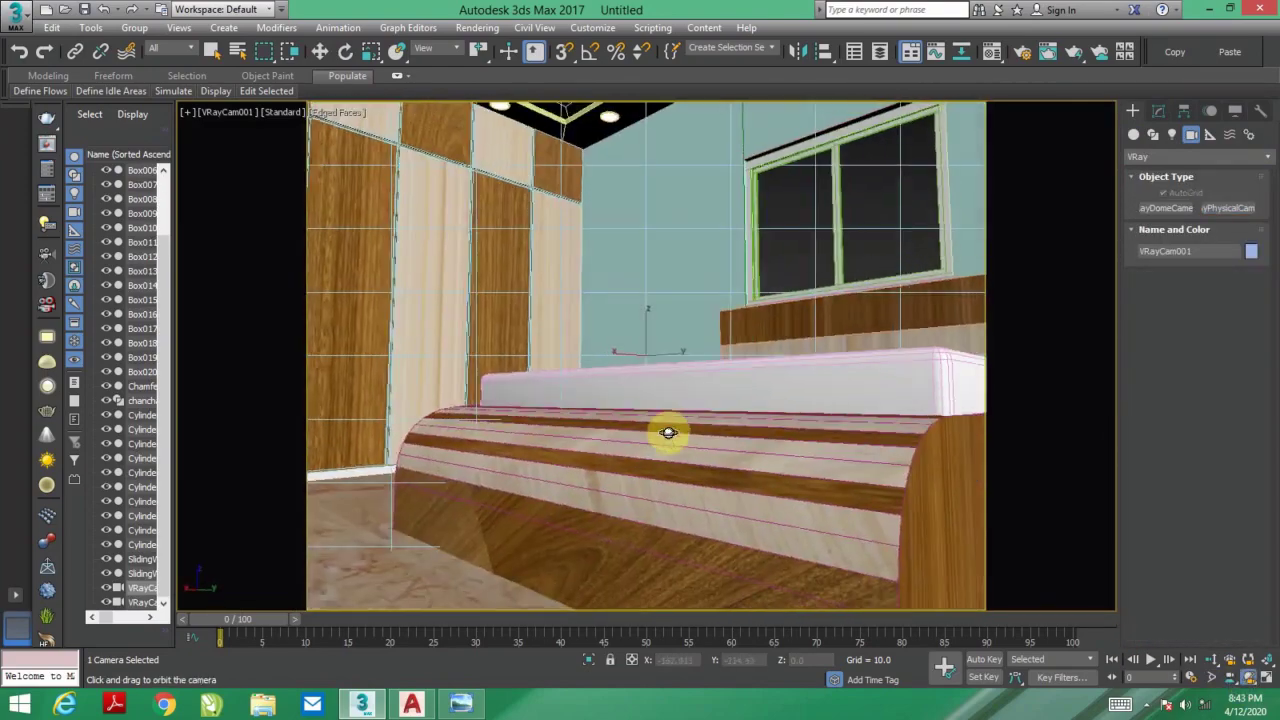
key(F10)
click(258, 144)
key(Return)
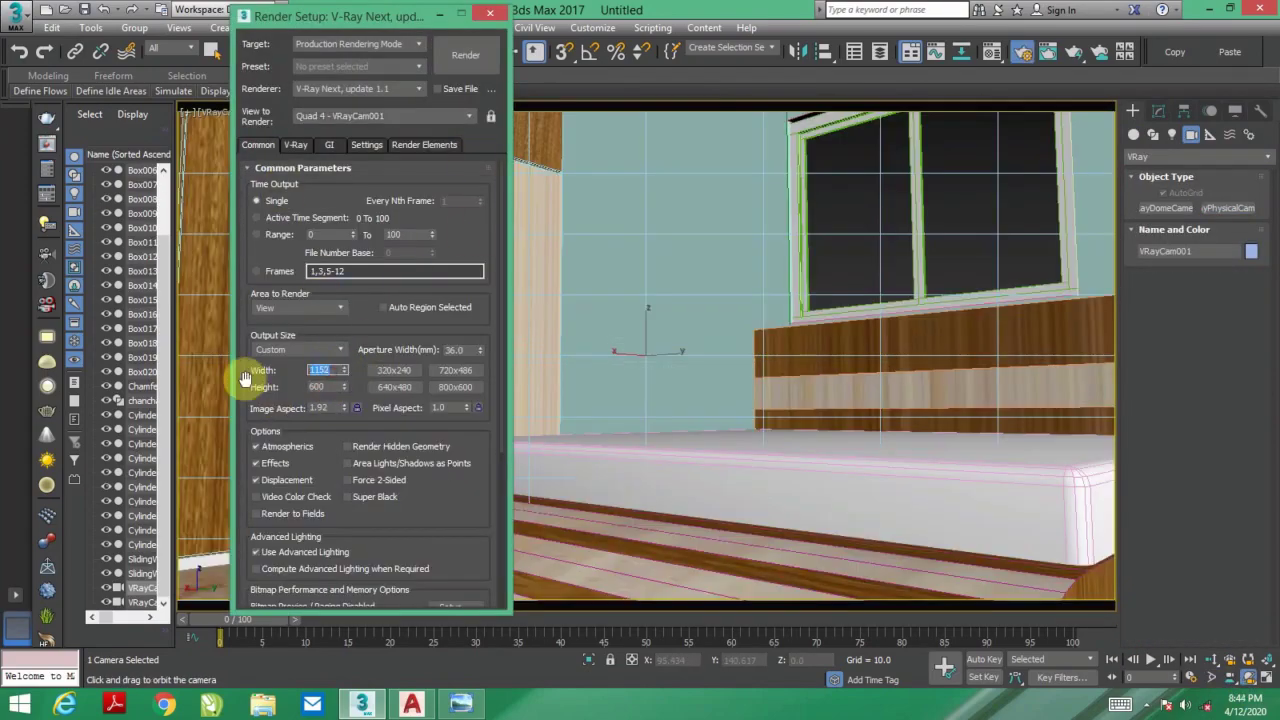
key(F10)
mouse_move(608, 300)
mouse_down()
mouse_move(823, 520)
mouse_move(1109, 330)
mouse_move(680, 534)
mouse_move(729, 514)
mouse_move(361, 148)
mouse_up()
key(shift+q)
Step: Set VRaySky as the environment map, render the camera view, and return to Perspective
key(8)
click(785, 121)
double_click(500, 543)
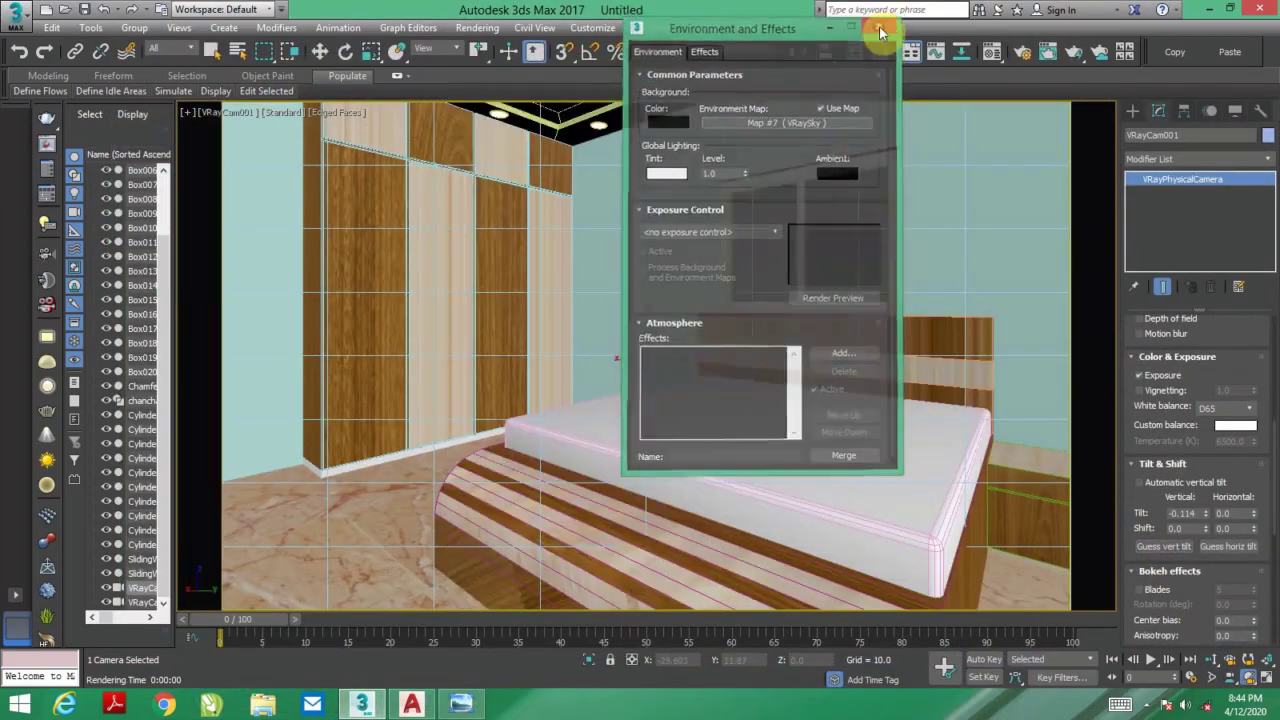
key(m)
mouse_move(785, 121)
mouse_down()
mouse_move(736, 141)
mouse_move(316, 187)
mouse_up()
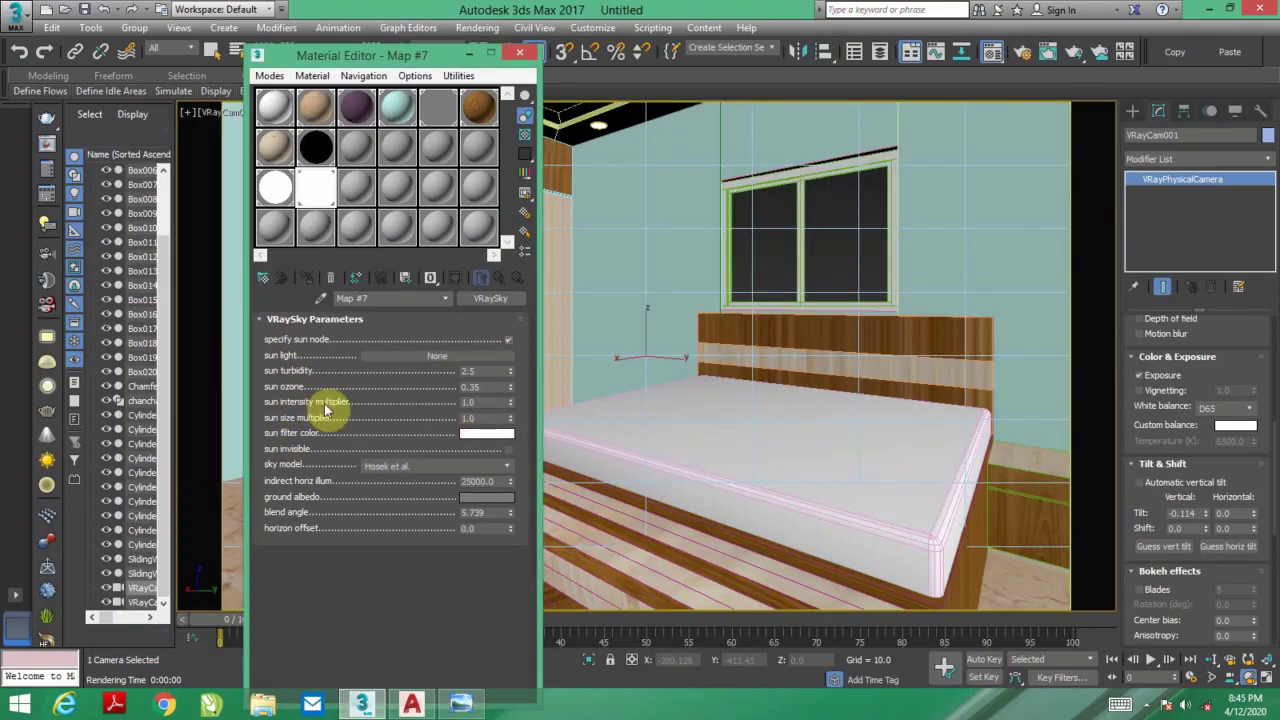
key(shift+q)
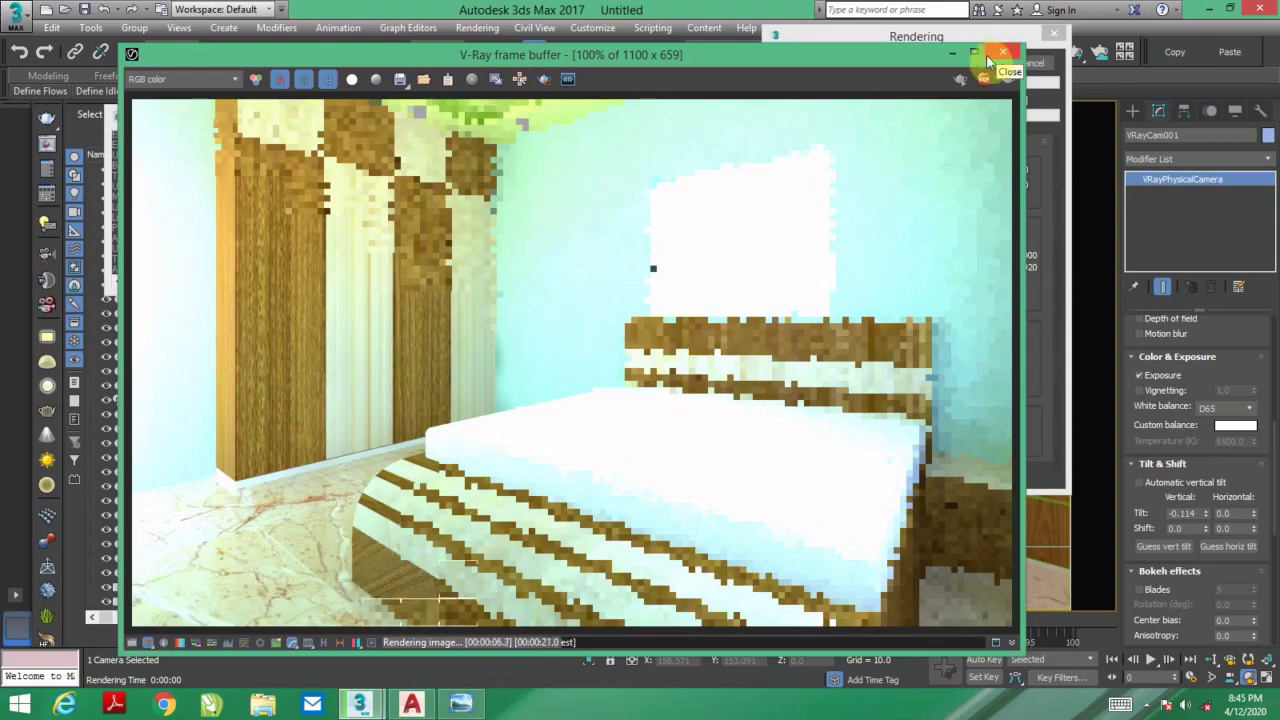
click(988, 60)
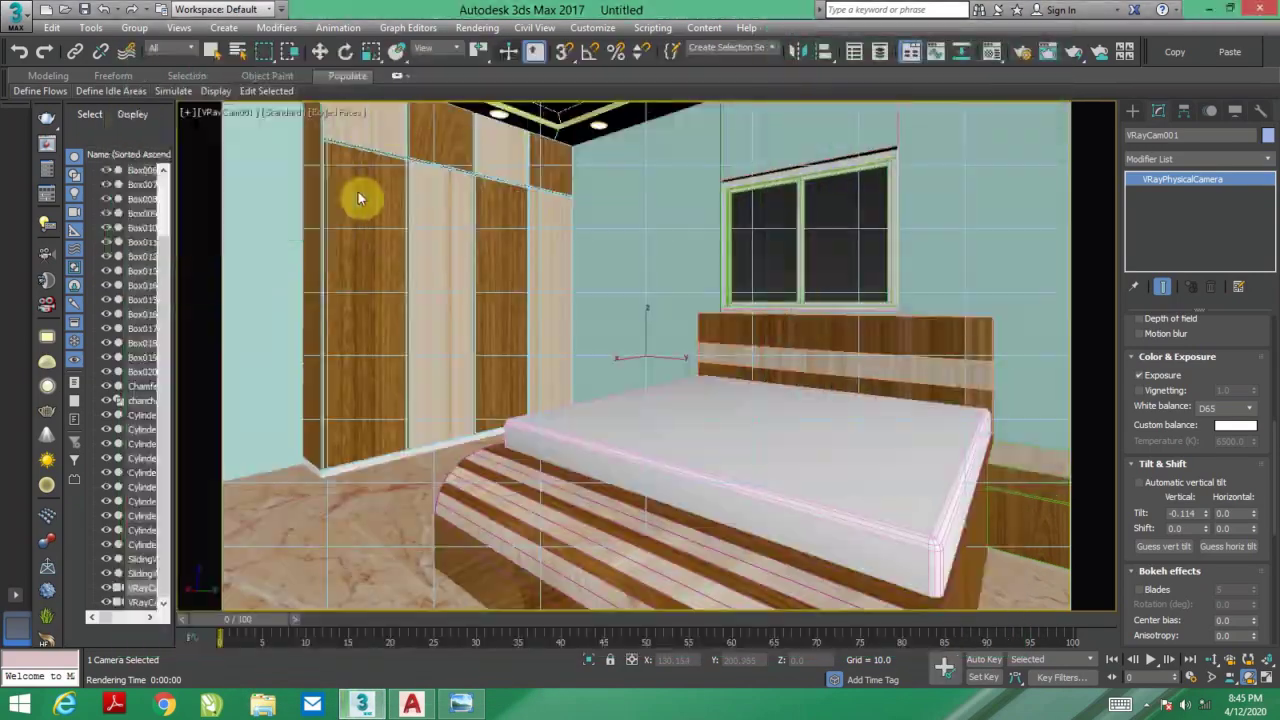
key(p)
click(1132, 111)
Step: Build a Pivot door in the bedroom wall
alt+middle_drag(640, 360, 406, 434)
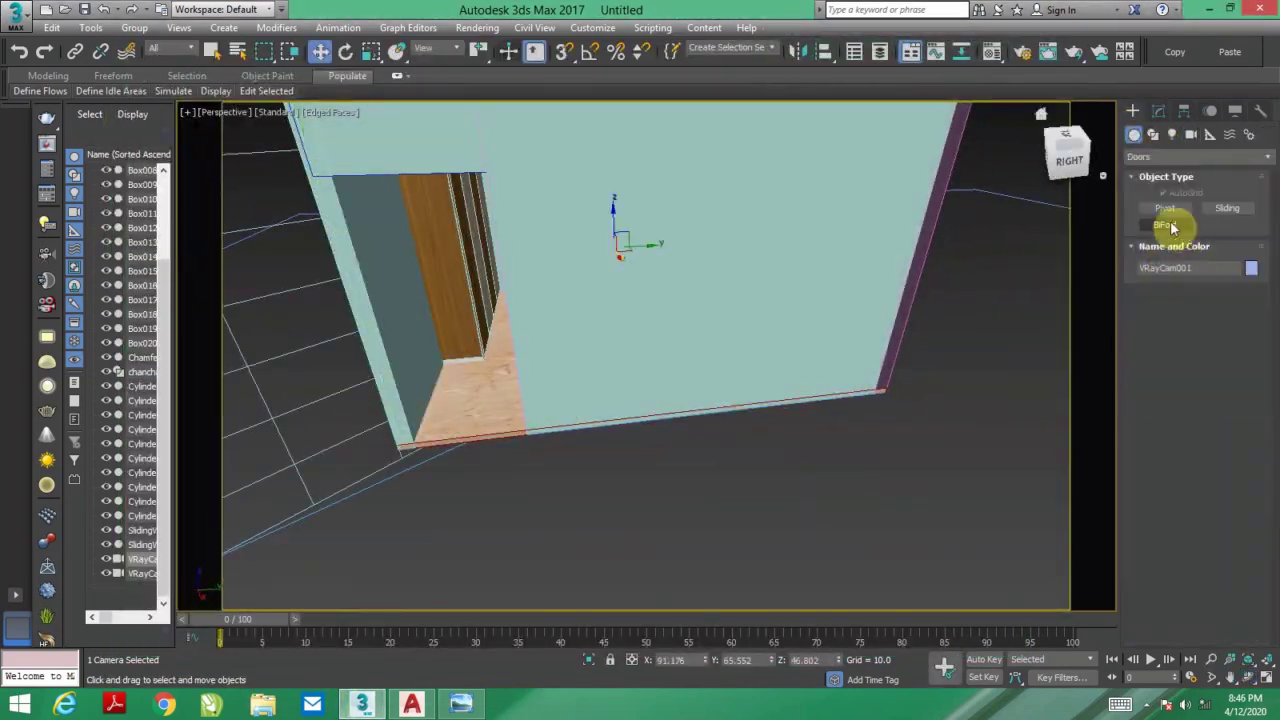
click(1165, 224)
alt+middle_drag(700, 420, 510, 488)
Step: Select the sliding window and run a test render from the camera view
key(t)
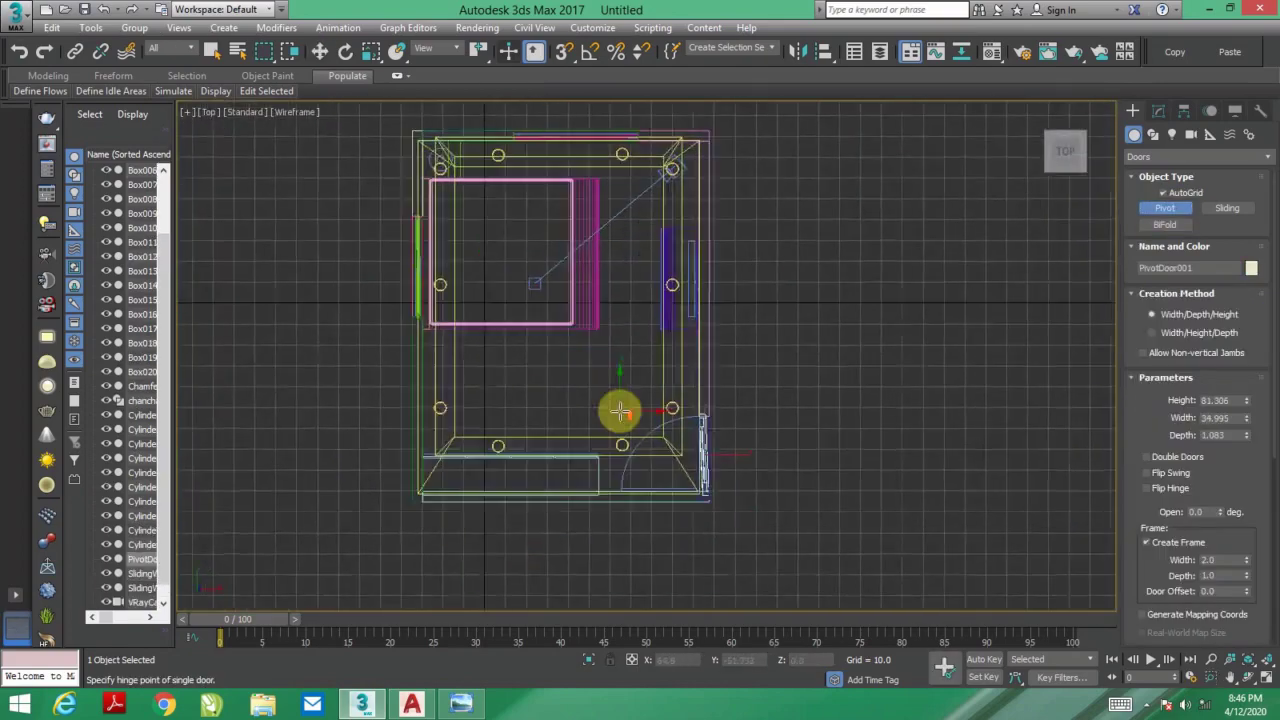
key(e)
key(c)
click(850, 228)
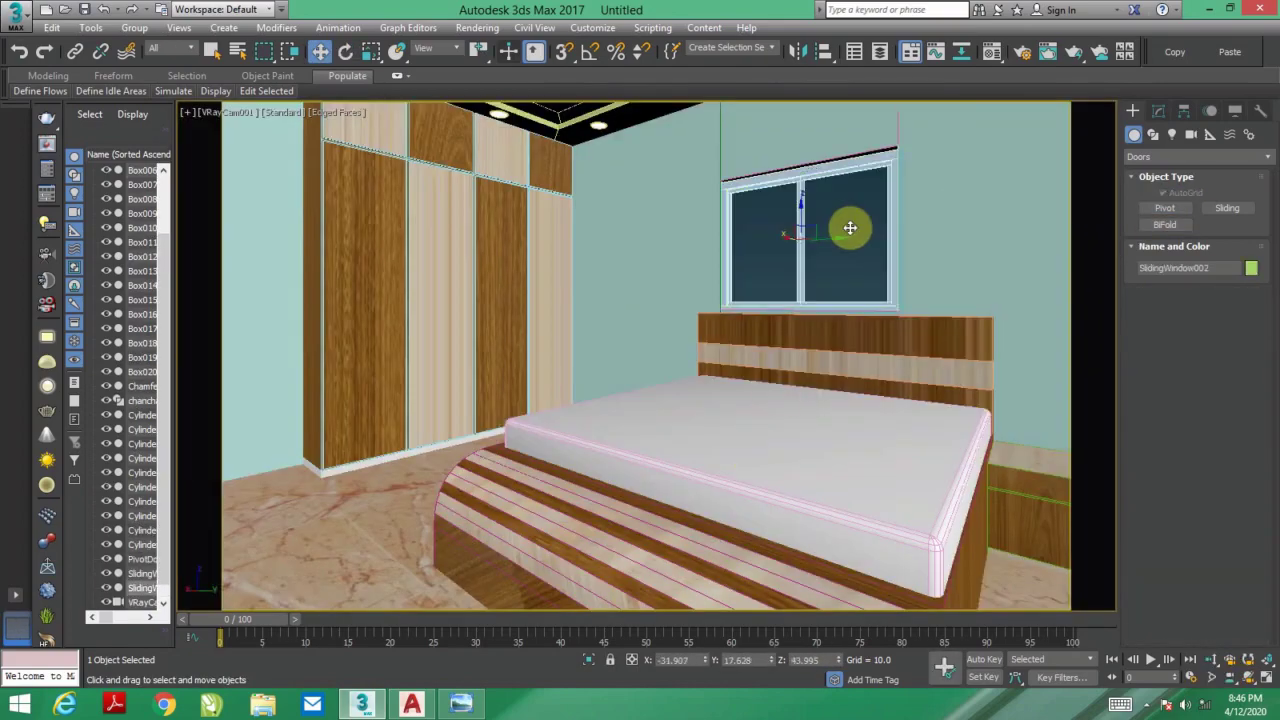
middle_drag(878, 325, 883, 350)
mouse_move(697, 494)
mouse_down()
mouse_move(763, 366)
mouse_move(751, 349)
mouse_up()
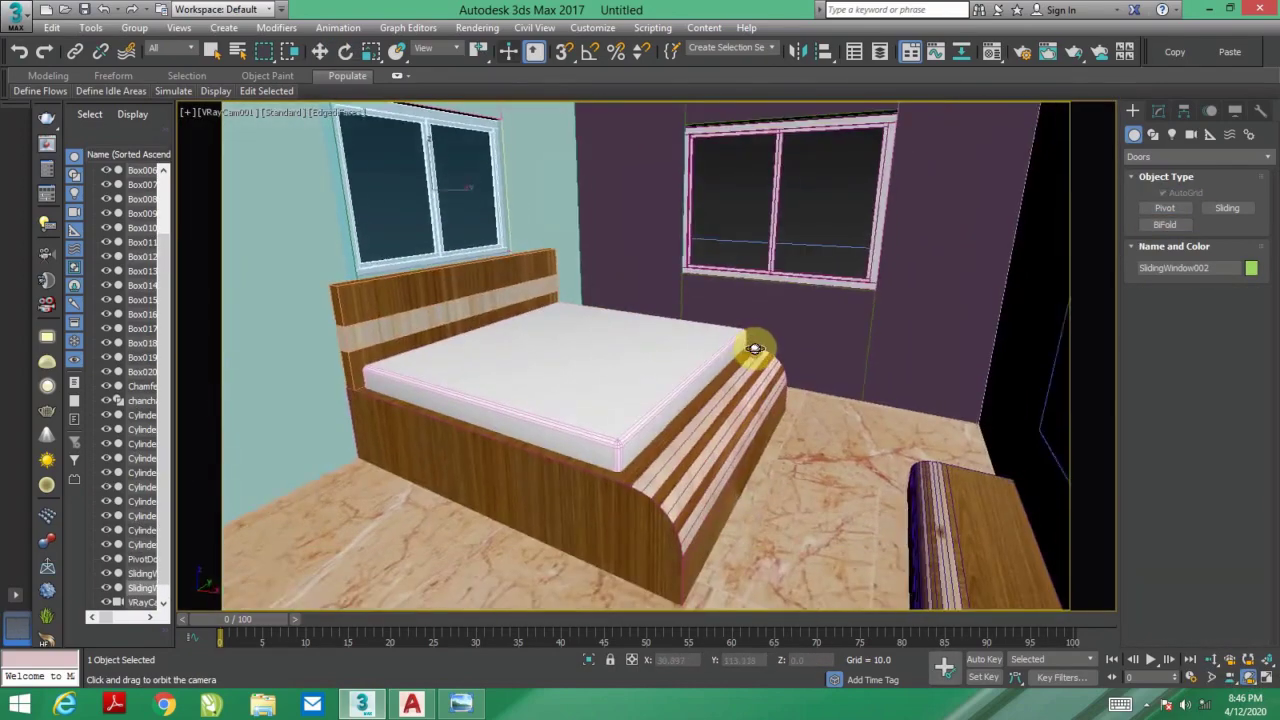
key(shift+q)
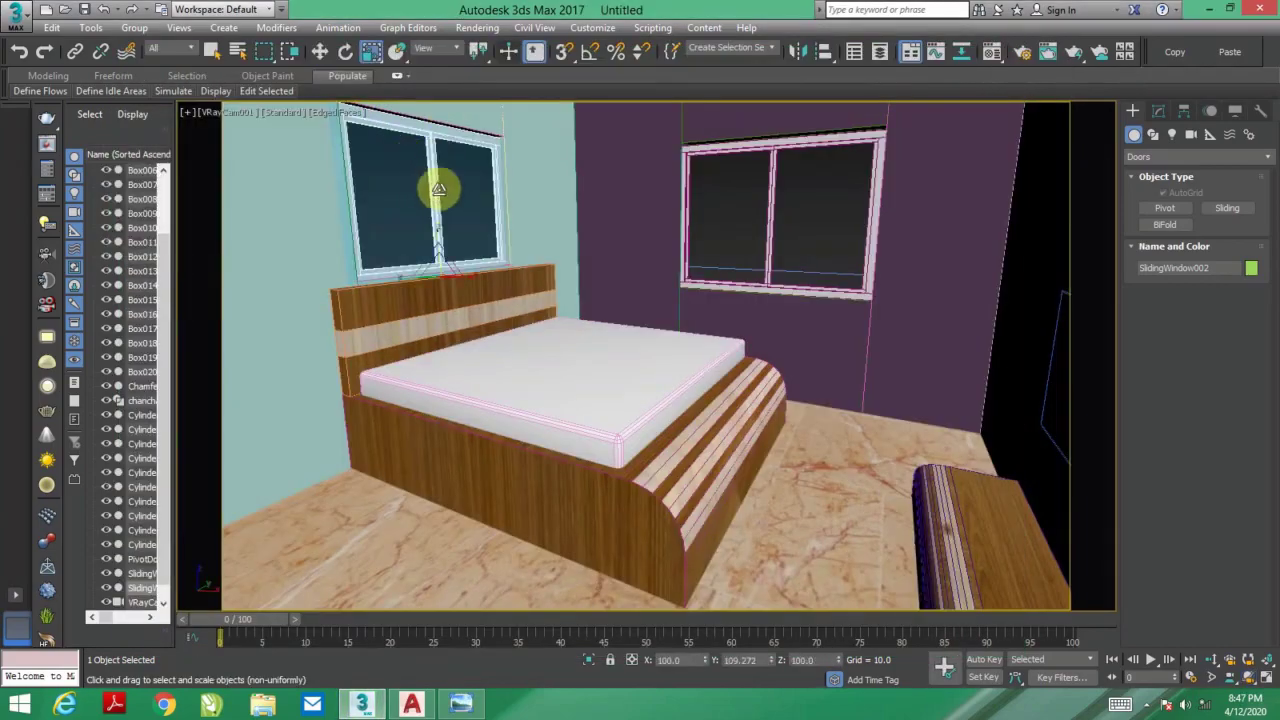
Step: Give the sliding window a VRayMtl with a tinted diffuse colour
double_click(517, 354)
click(900, 354)
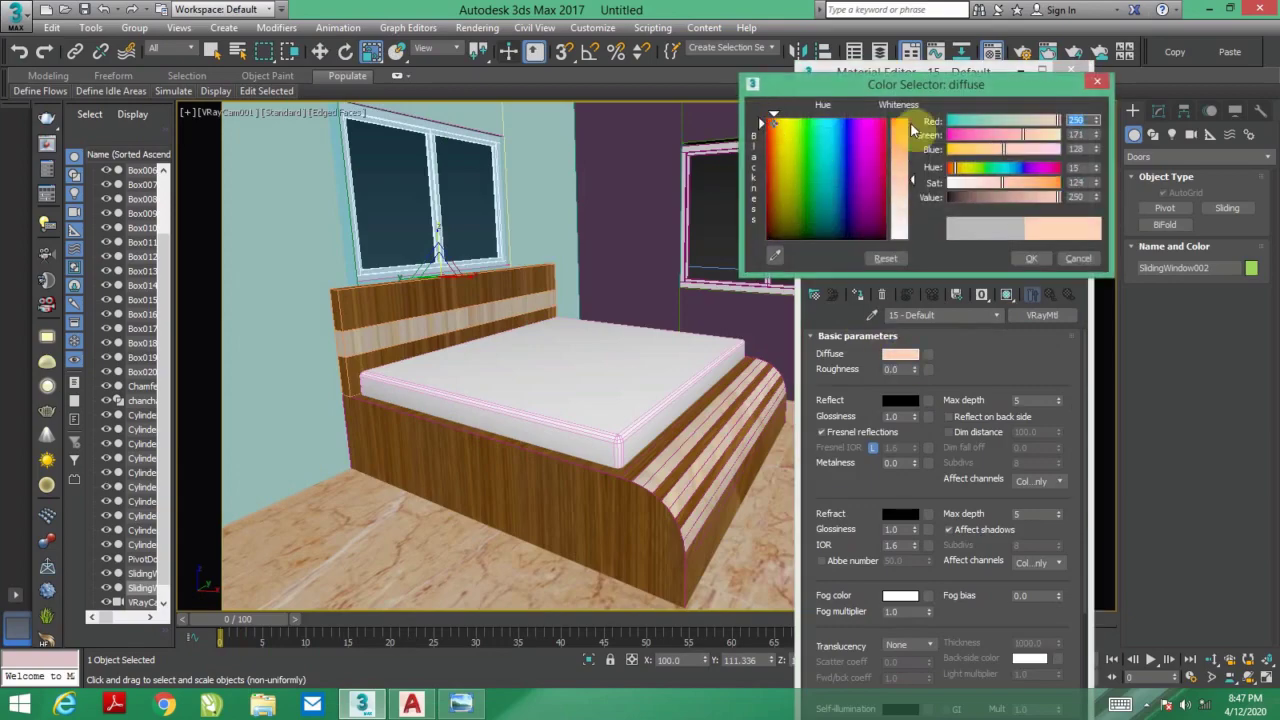
drag(907, 205, 441, 231)
Step: In perspective view, create a VRayIES light beneath a ceiling downlight
key(p)
click(482, 218)
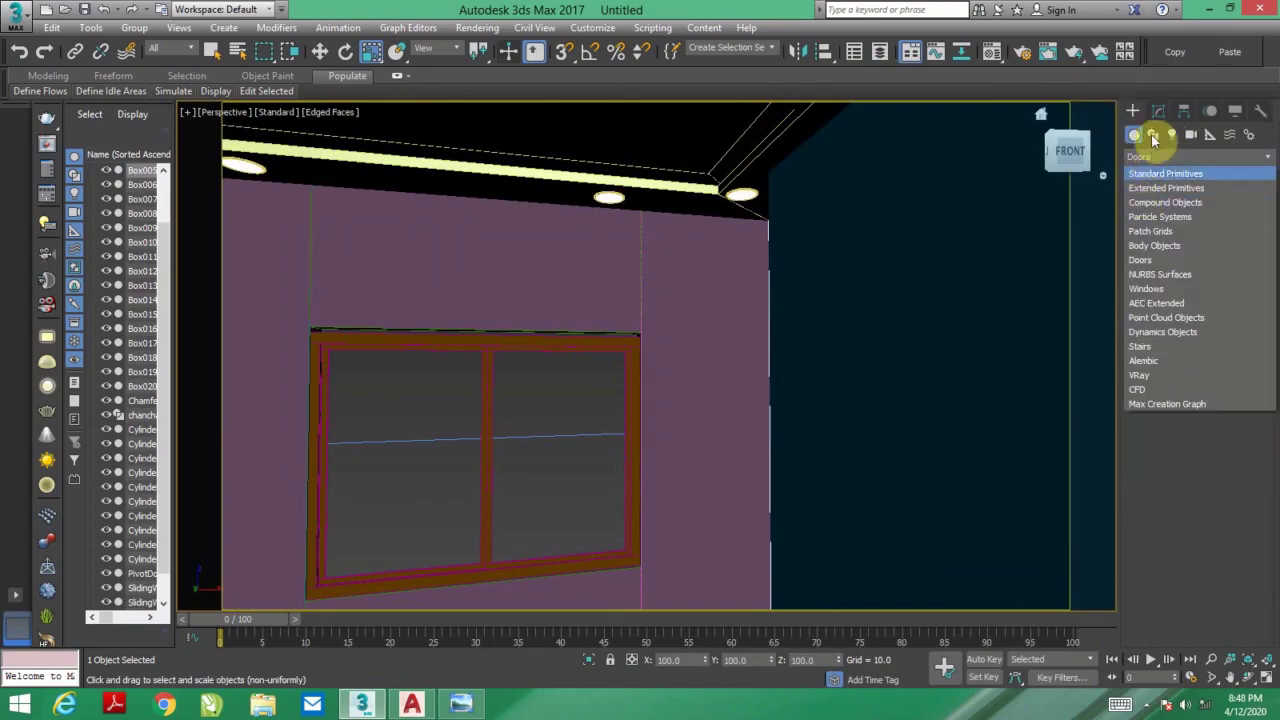
click(1139, 375)
click(1165, 208)
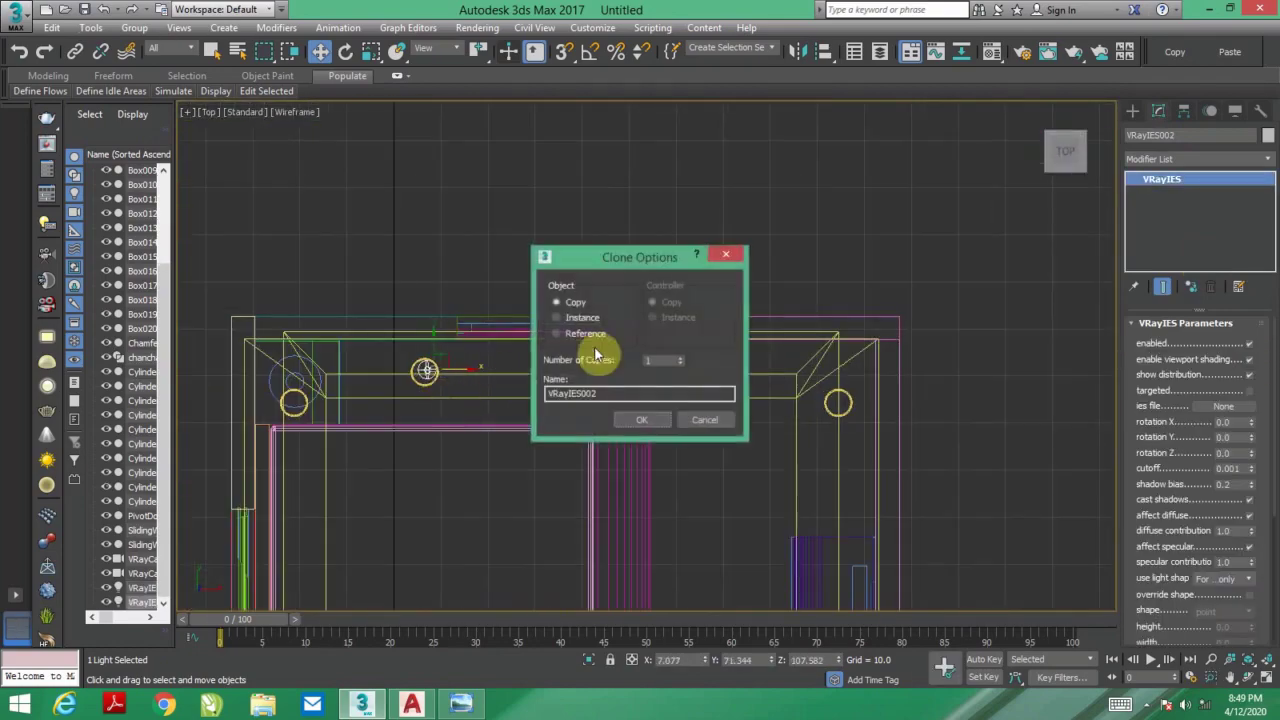
Step: Clone the VRayIES light around the ceiling and set the selection filter to Lights
click(642, 419)
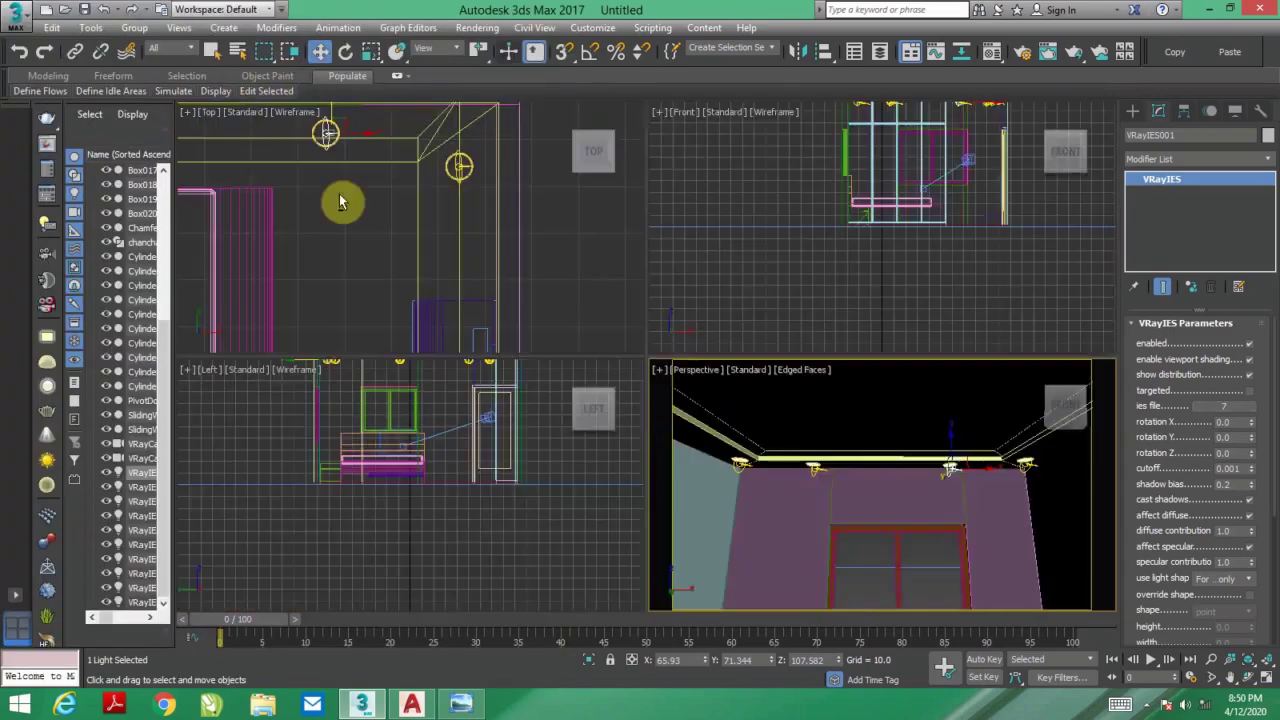
click(172, 48)
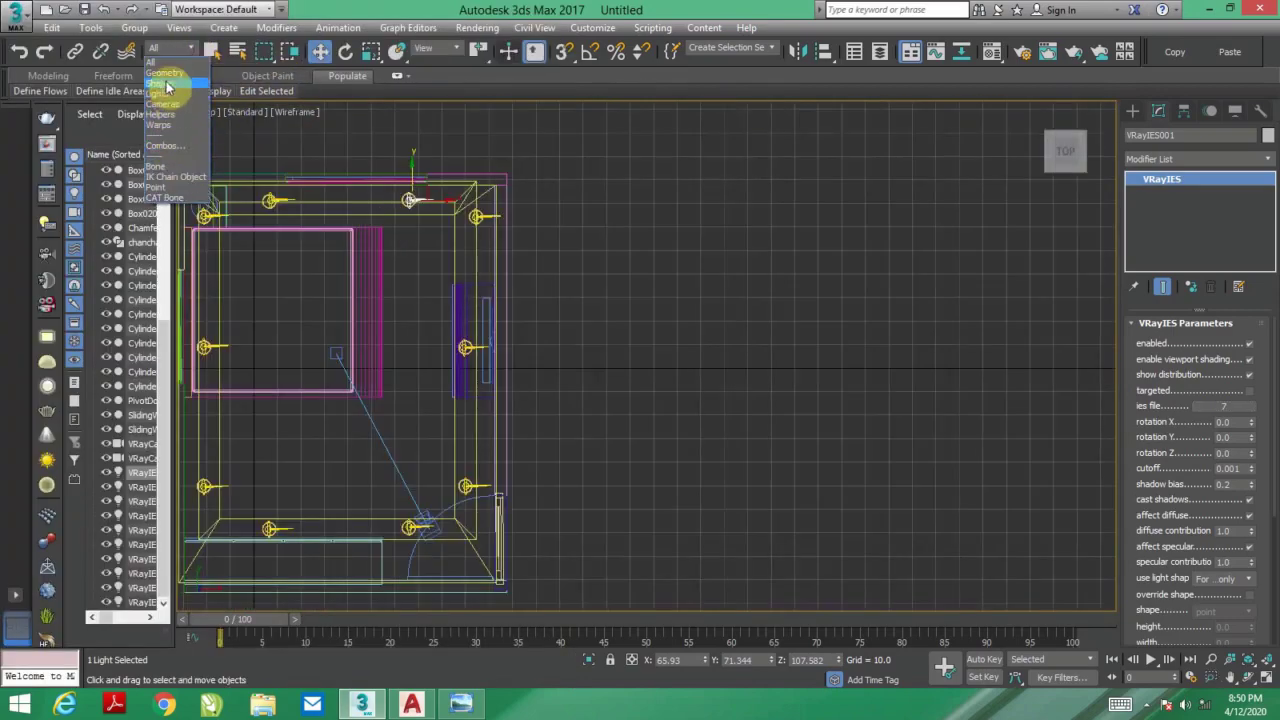
click(166, 88)
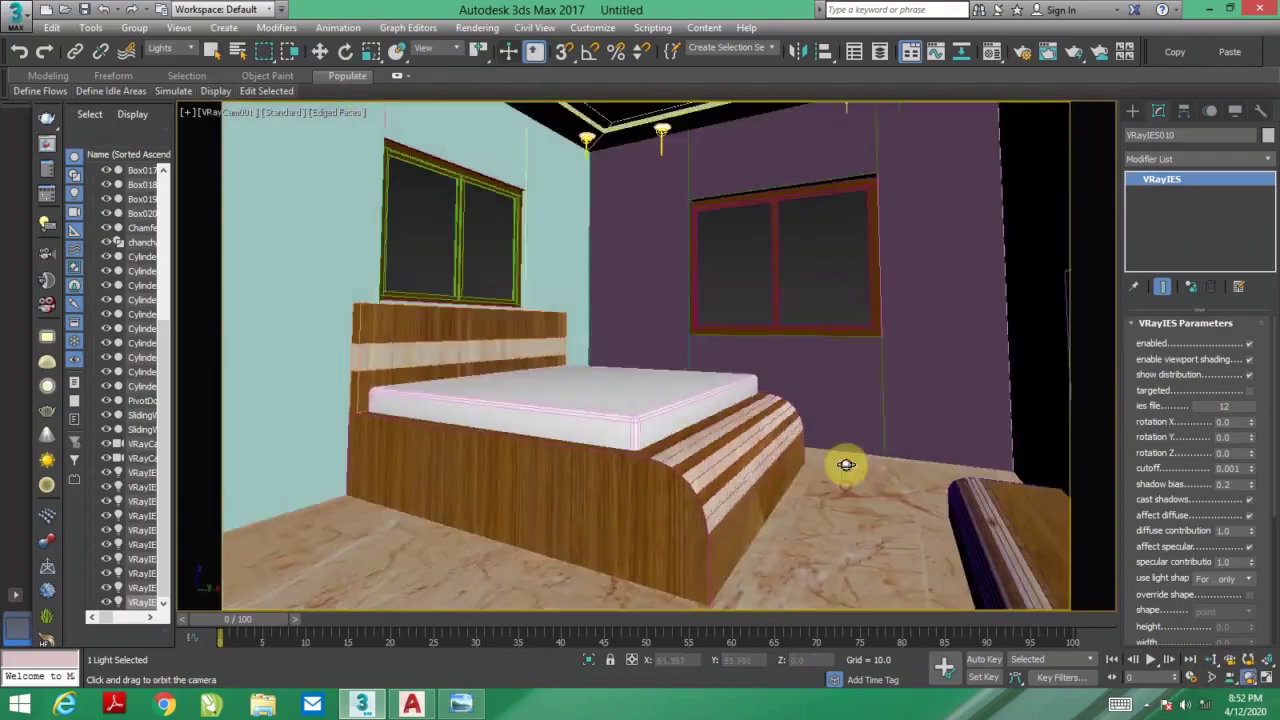
Step: In the four-view layout, select a ceiling IES light and a VRayLight plane light while reviewing the render
mouse_move(846, 465)
mouse_down()
mouse_move(834, 586)
mouse_move(714, 486)
mouse_move(823, 523)
mouse_up()
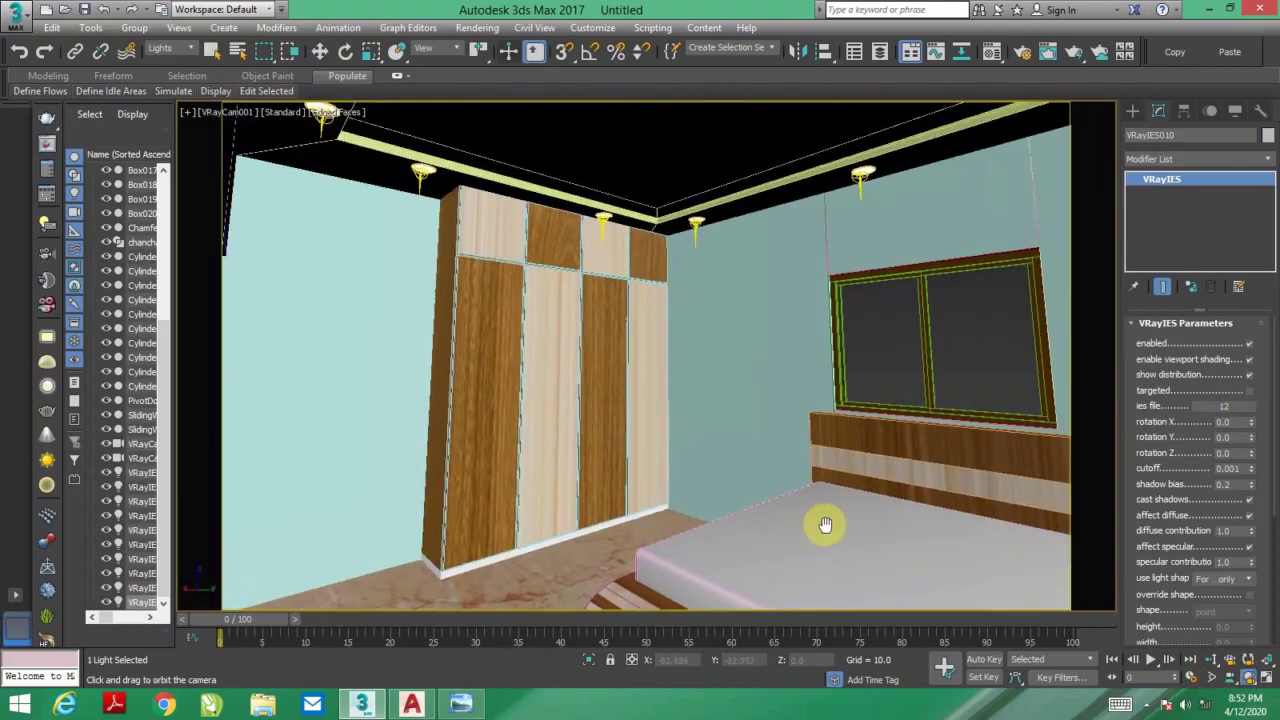
key(alt+w)
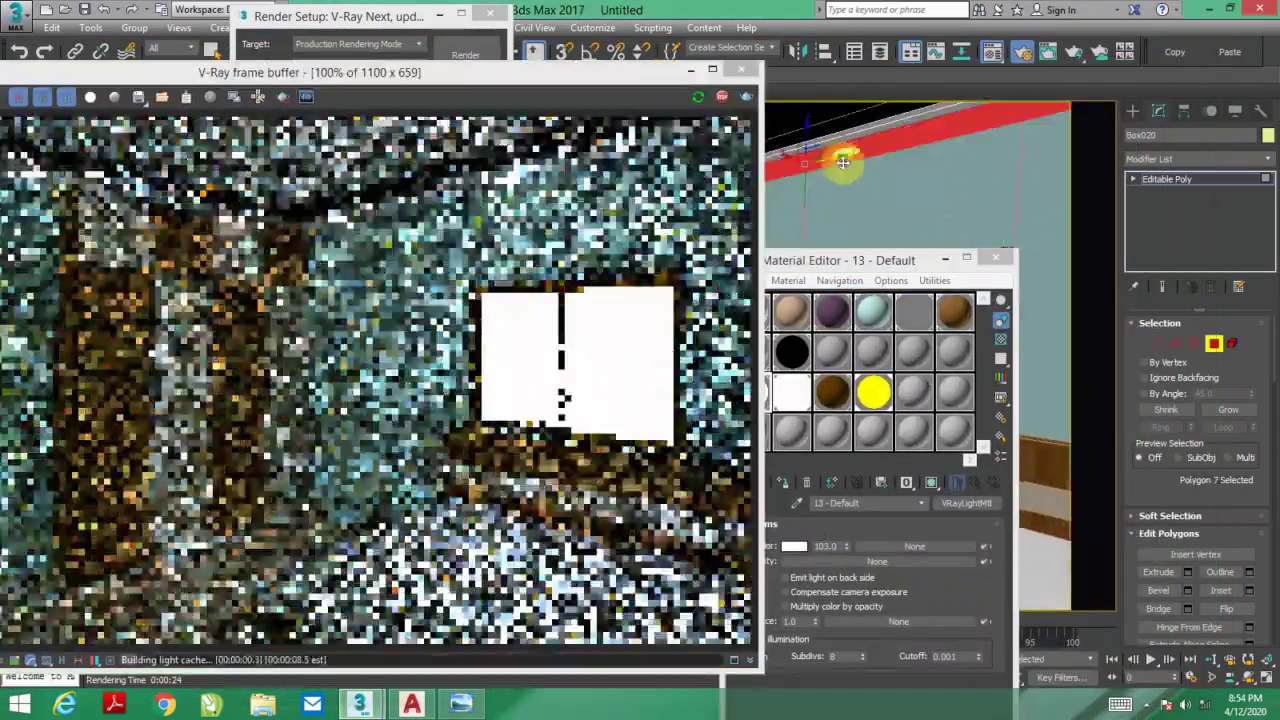
click(843, 162)
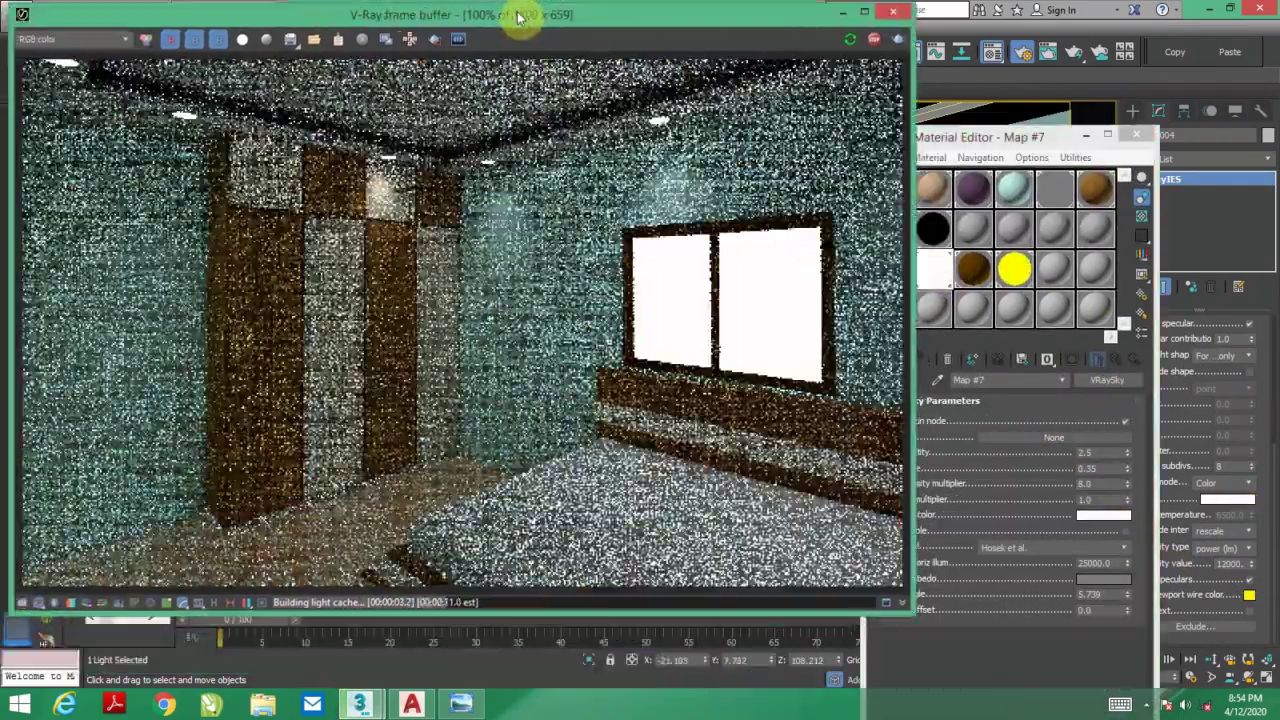
drag(519, 17, 483, 29)
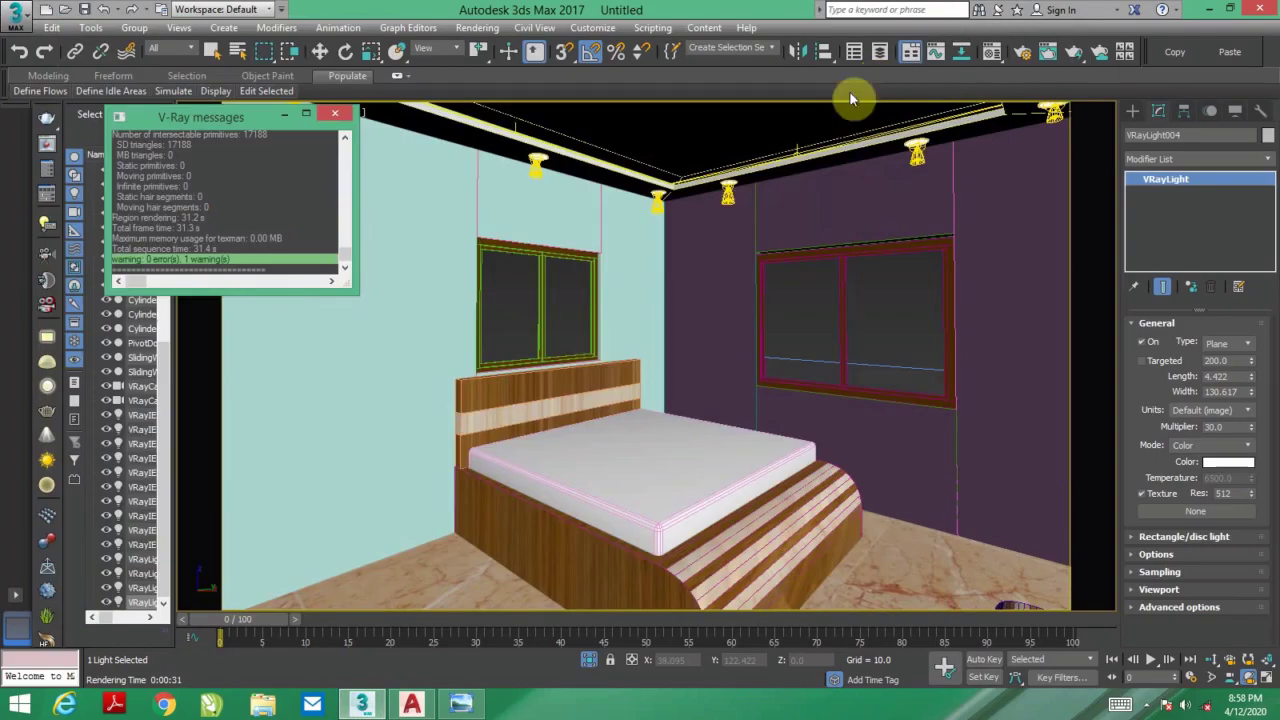
key(w)
click(795, 150)
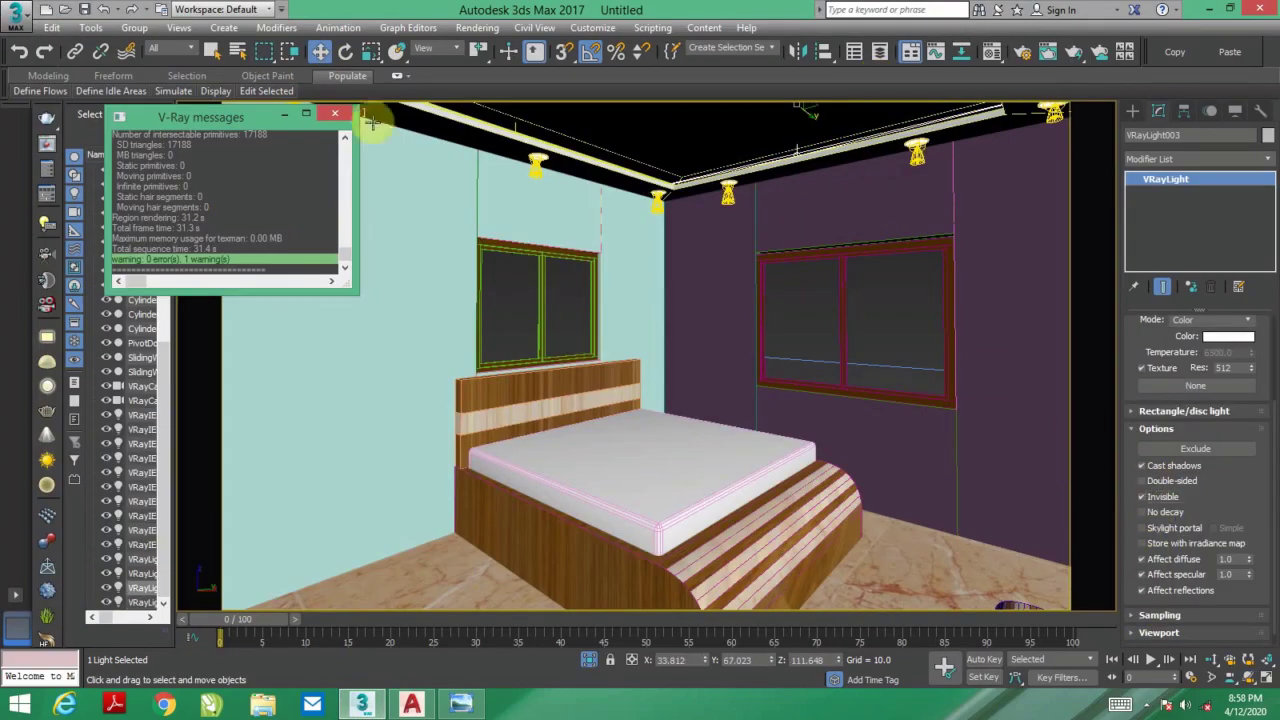
Step: Re-render, then give the TV box a VRayLightMtl and open its colour map list
key(shift+q)
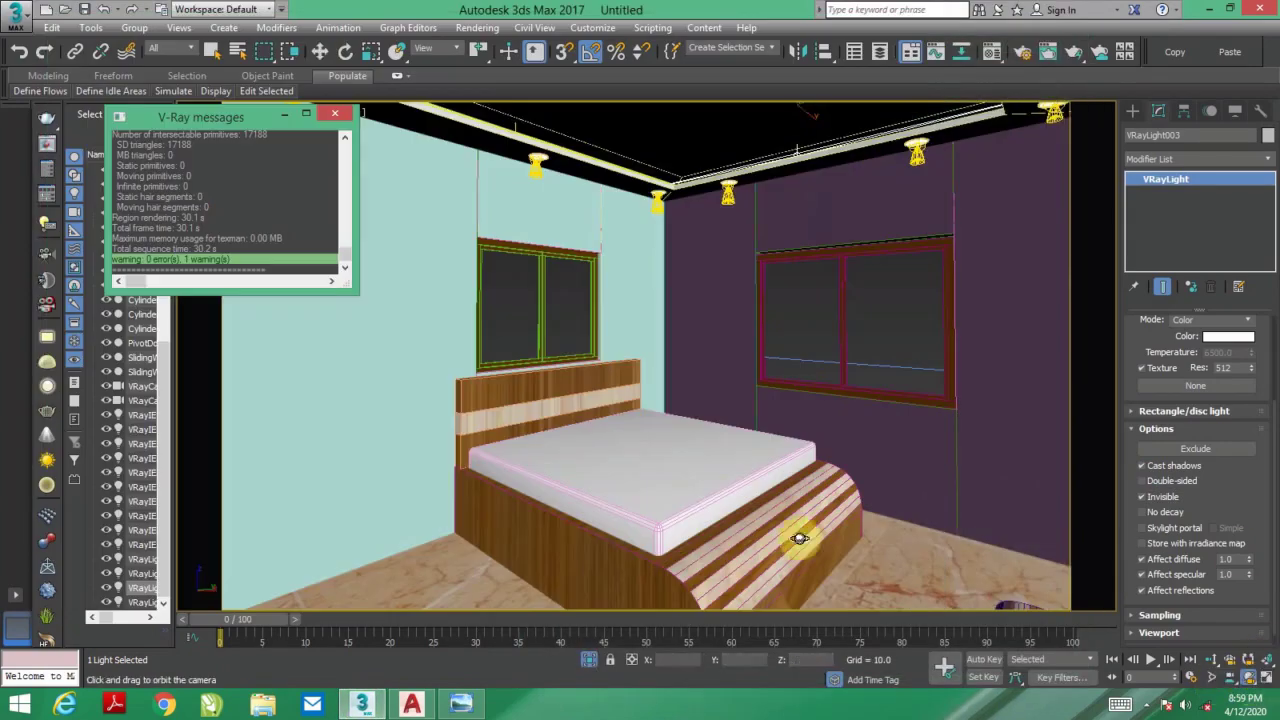
alt+middle_drag(800, 529, 929, 551)
click(756, 300)
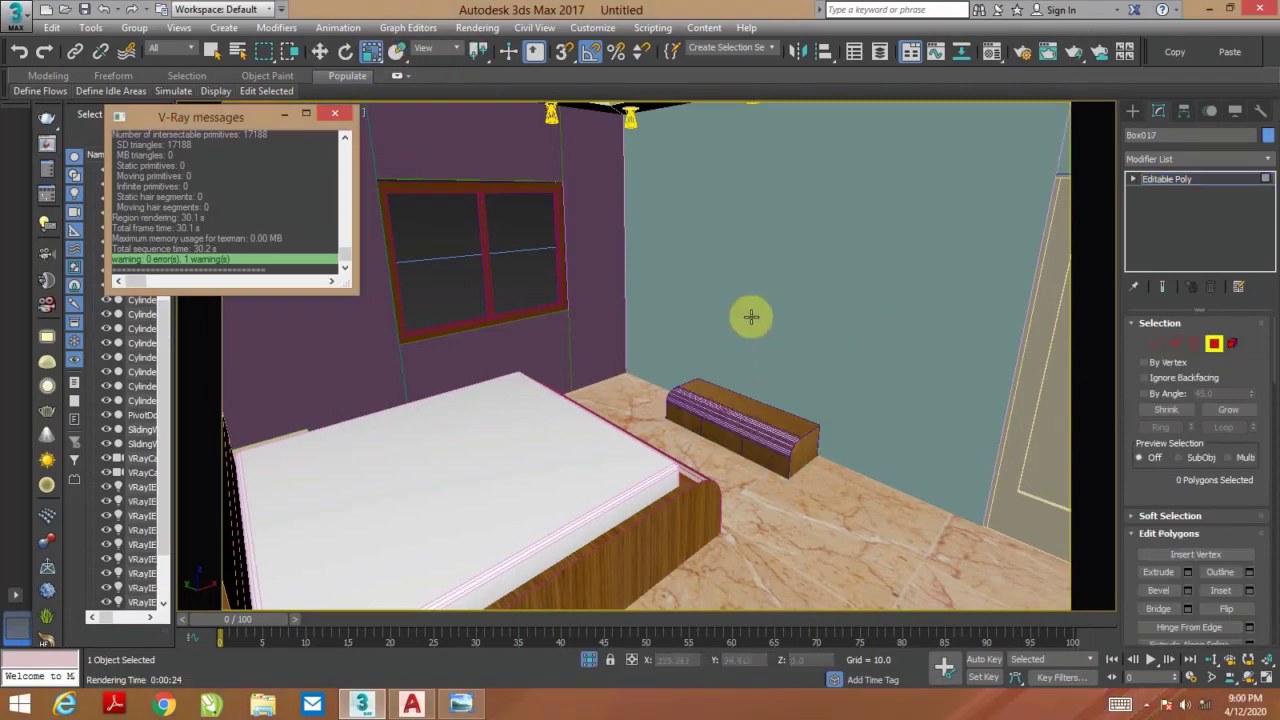
key(m)
click(1107, 380)
double_click(766, 309)
click(1055, 422)
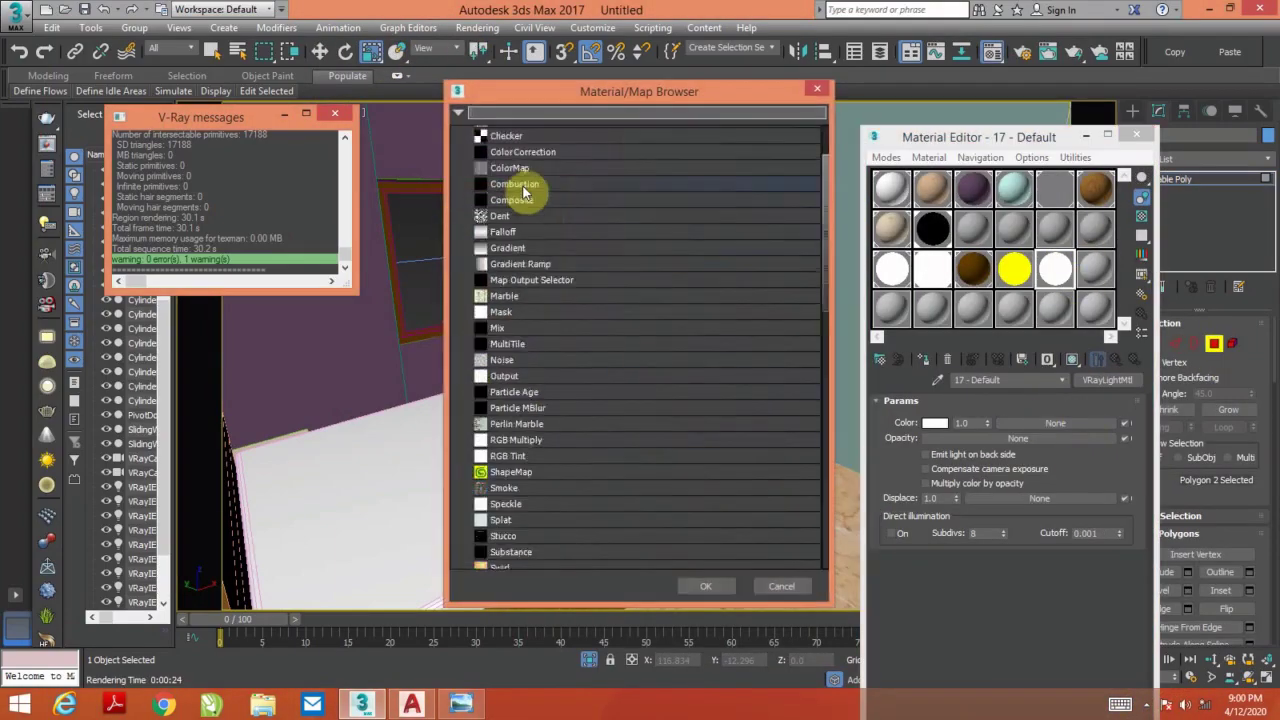
drag(1066, 189, 1072, 250)
drag(1058, 378, 1057, 460)
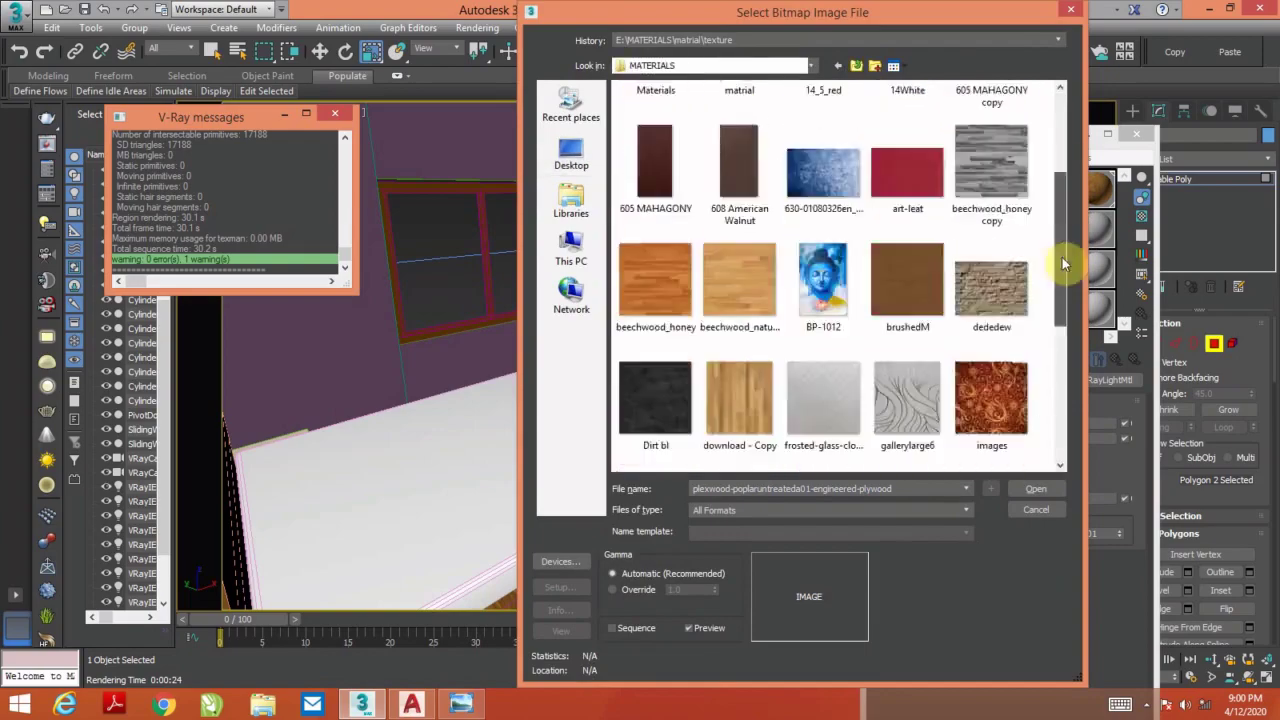
Step: Browse texture folders for a TV image, cancel without one, and render the camera view
double_click(1034, 134)
key(BackSpace)
key(alt+Left)
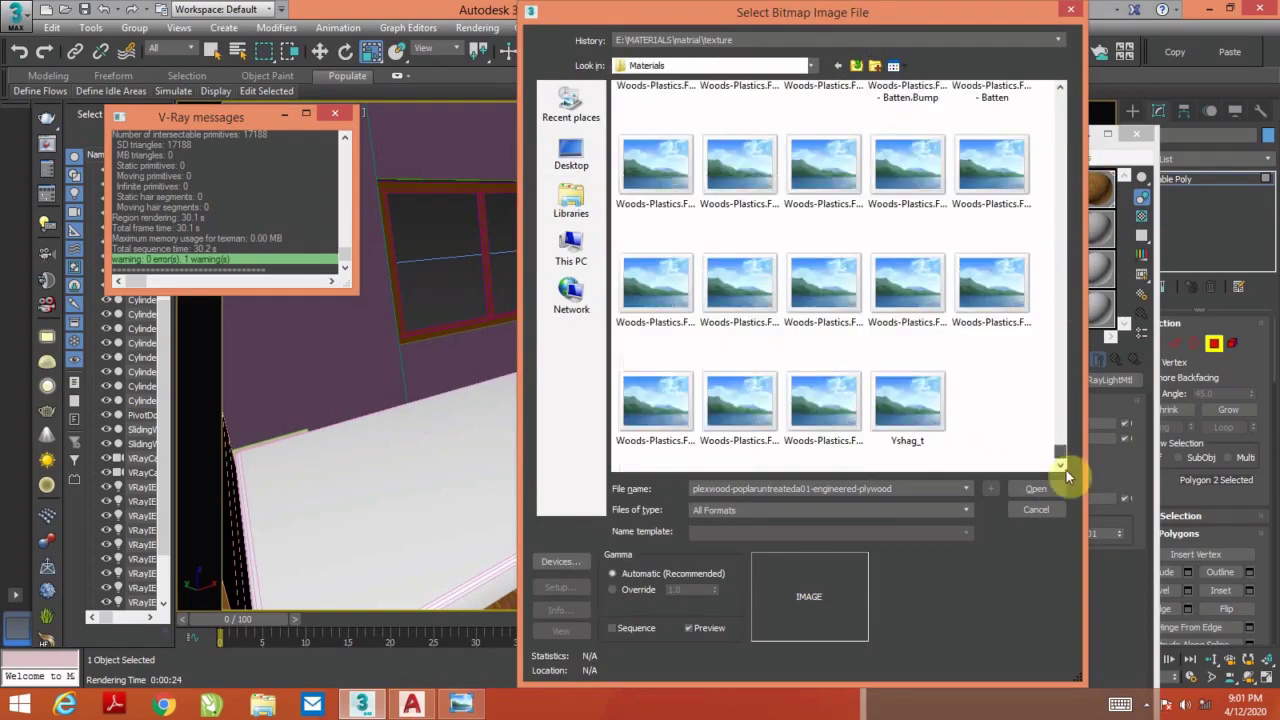
key(alt+Left)
click(838, 65)
click(838, 65)
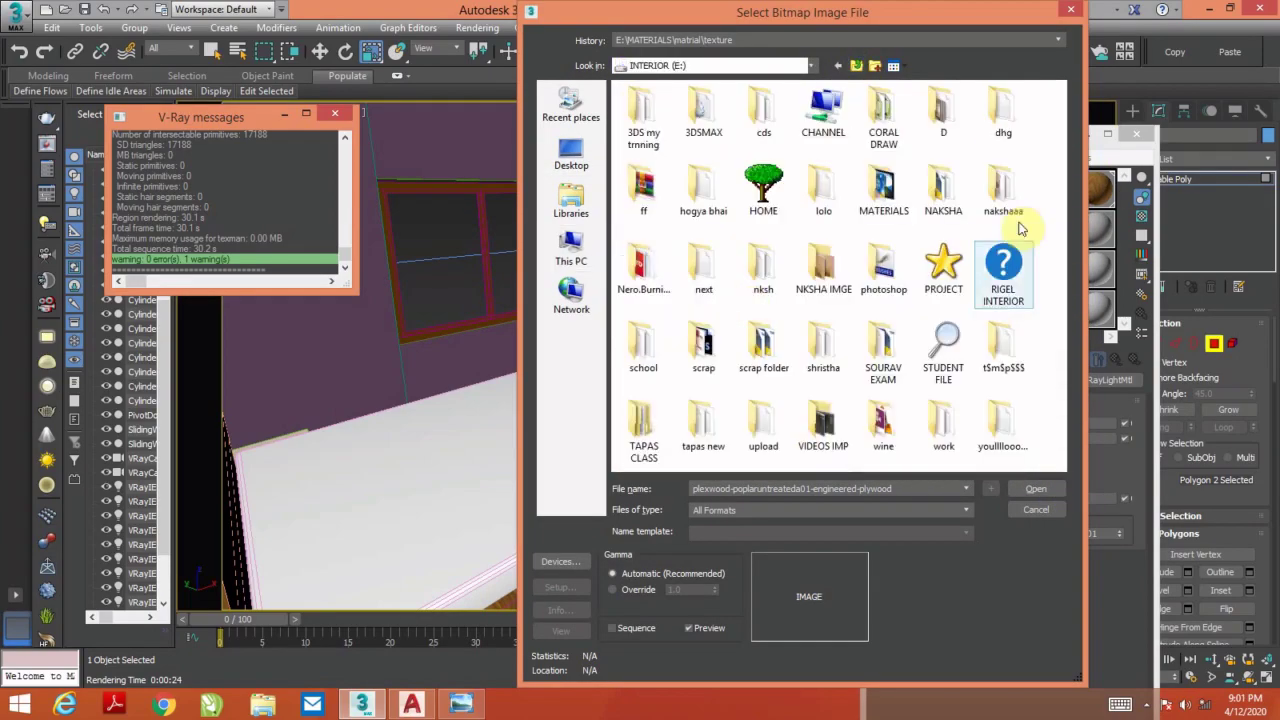
click(1070, 12)
key(c)
key(shift+q)
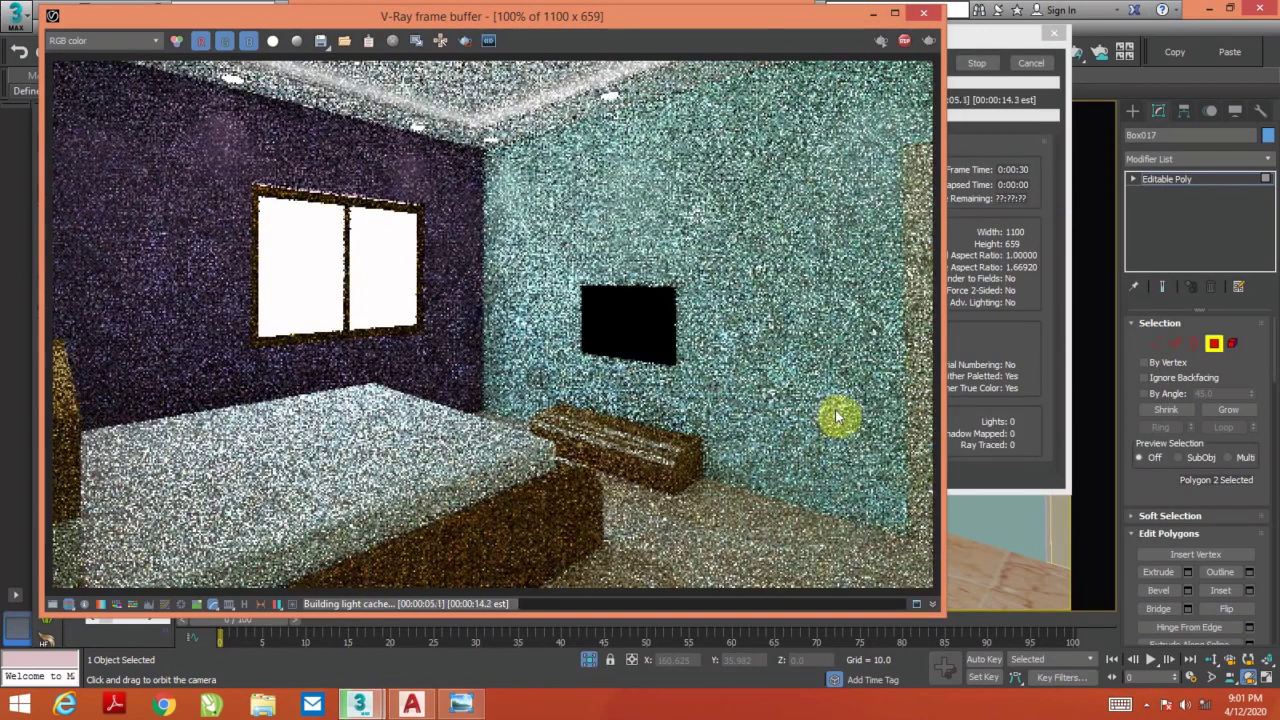